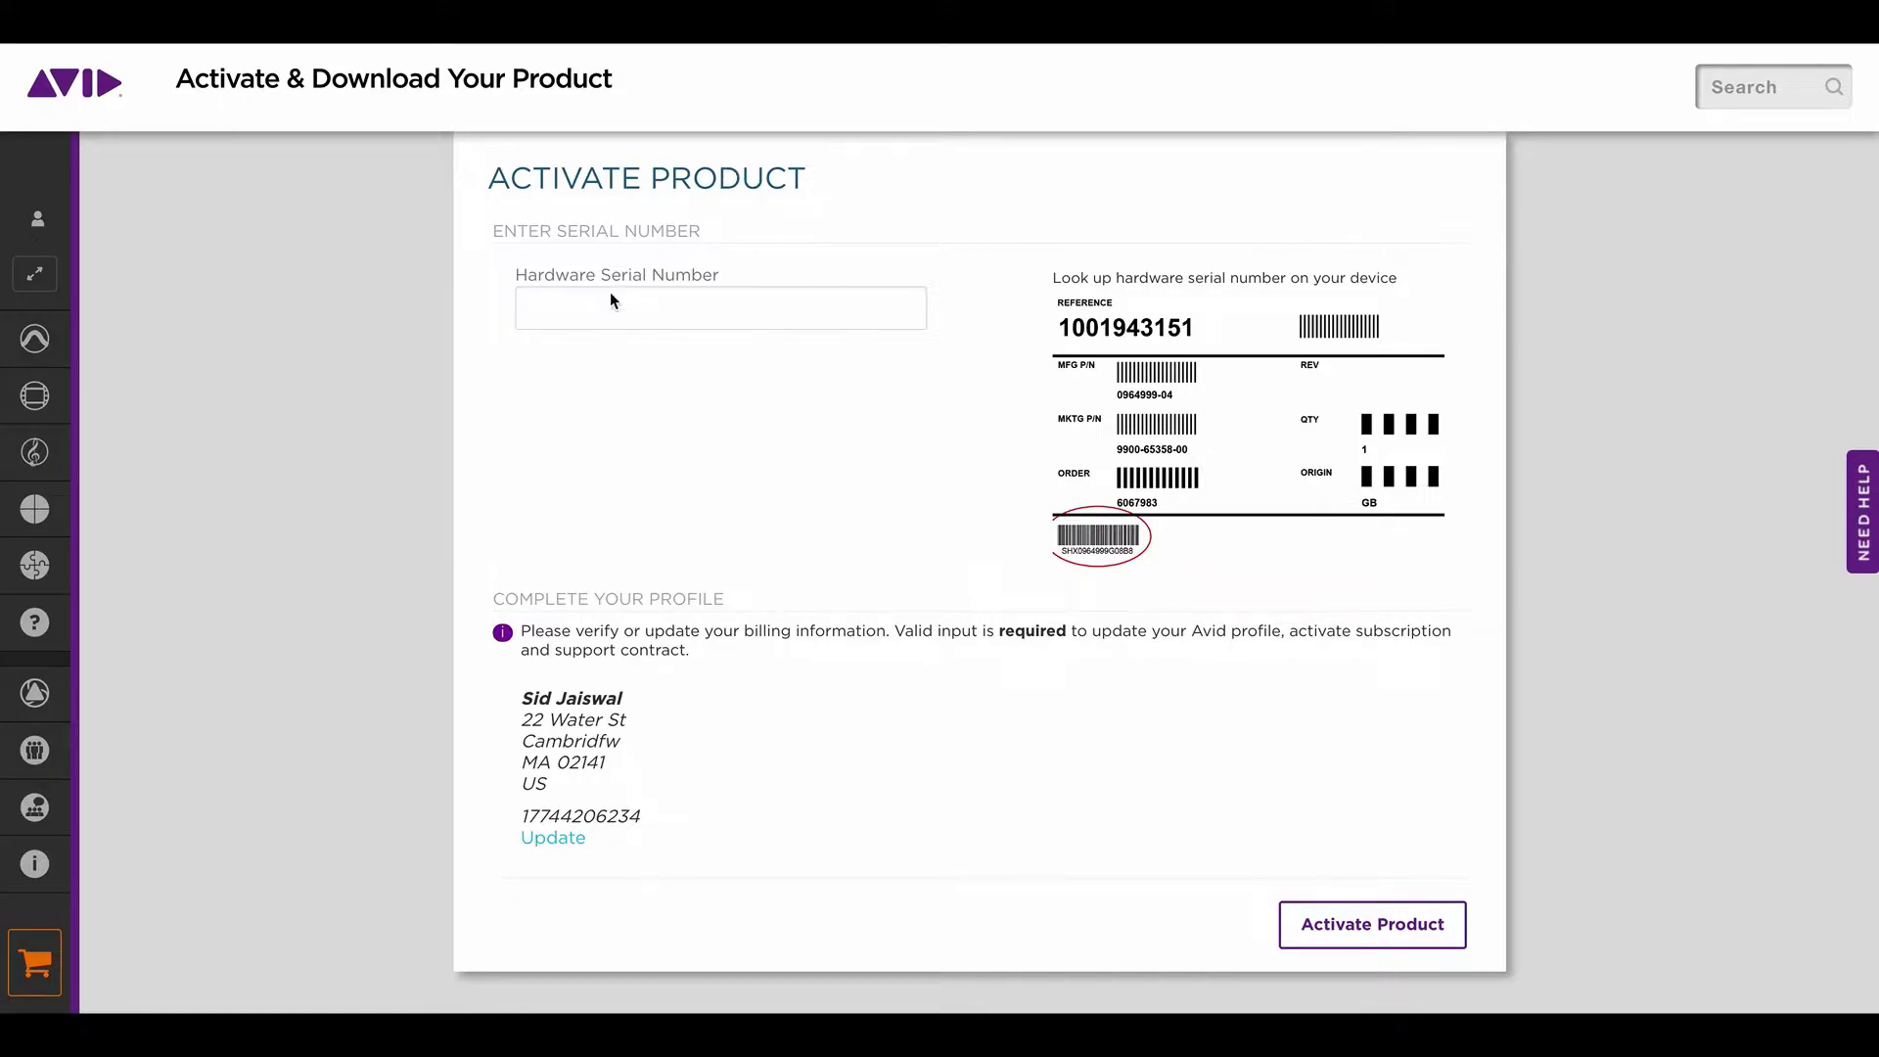
- Paste the device's hardware serial number into MyAvid and activate the product
click(661, 308)
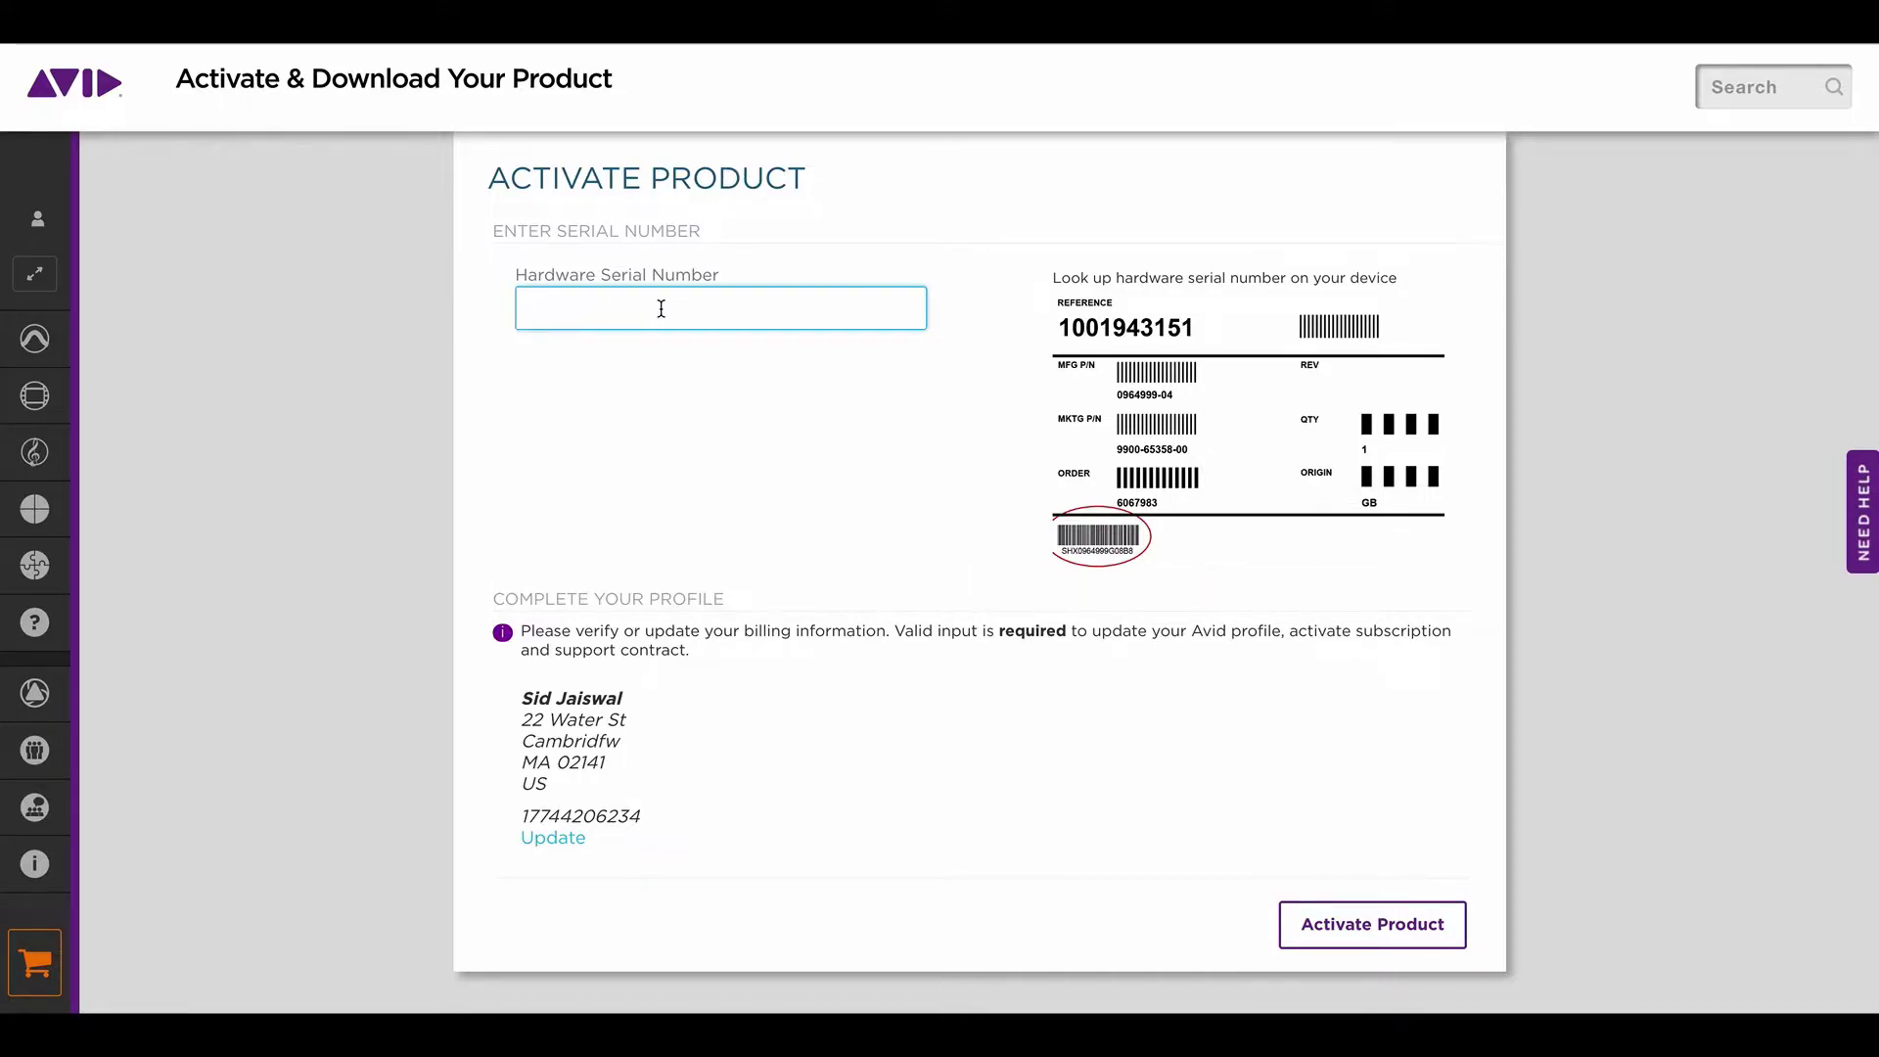
key(ctrl+v)
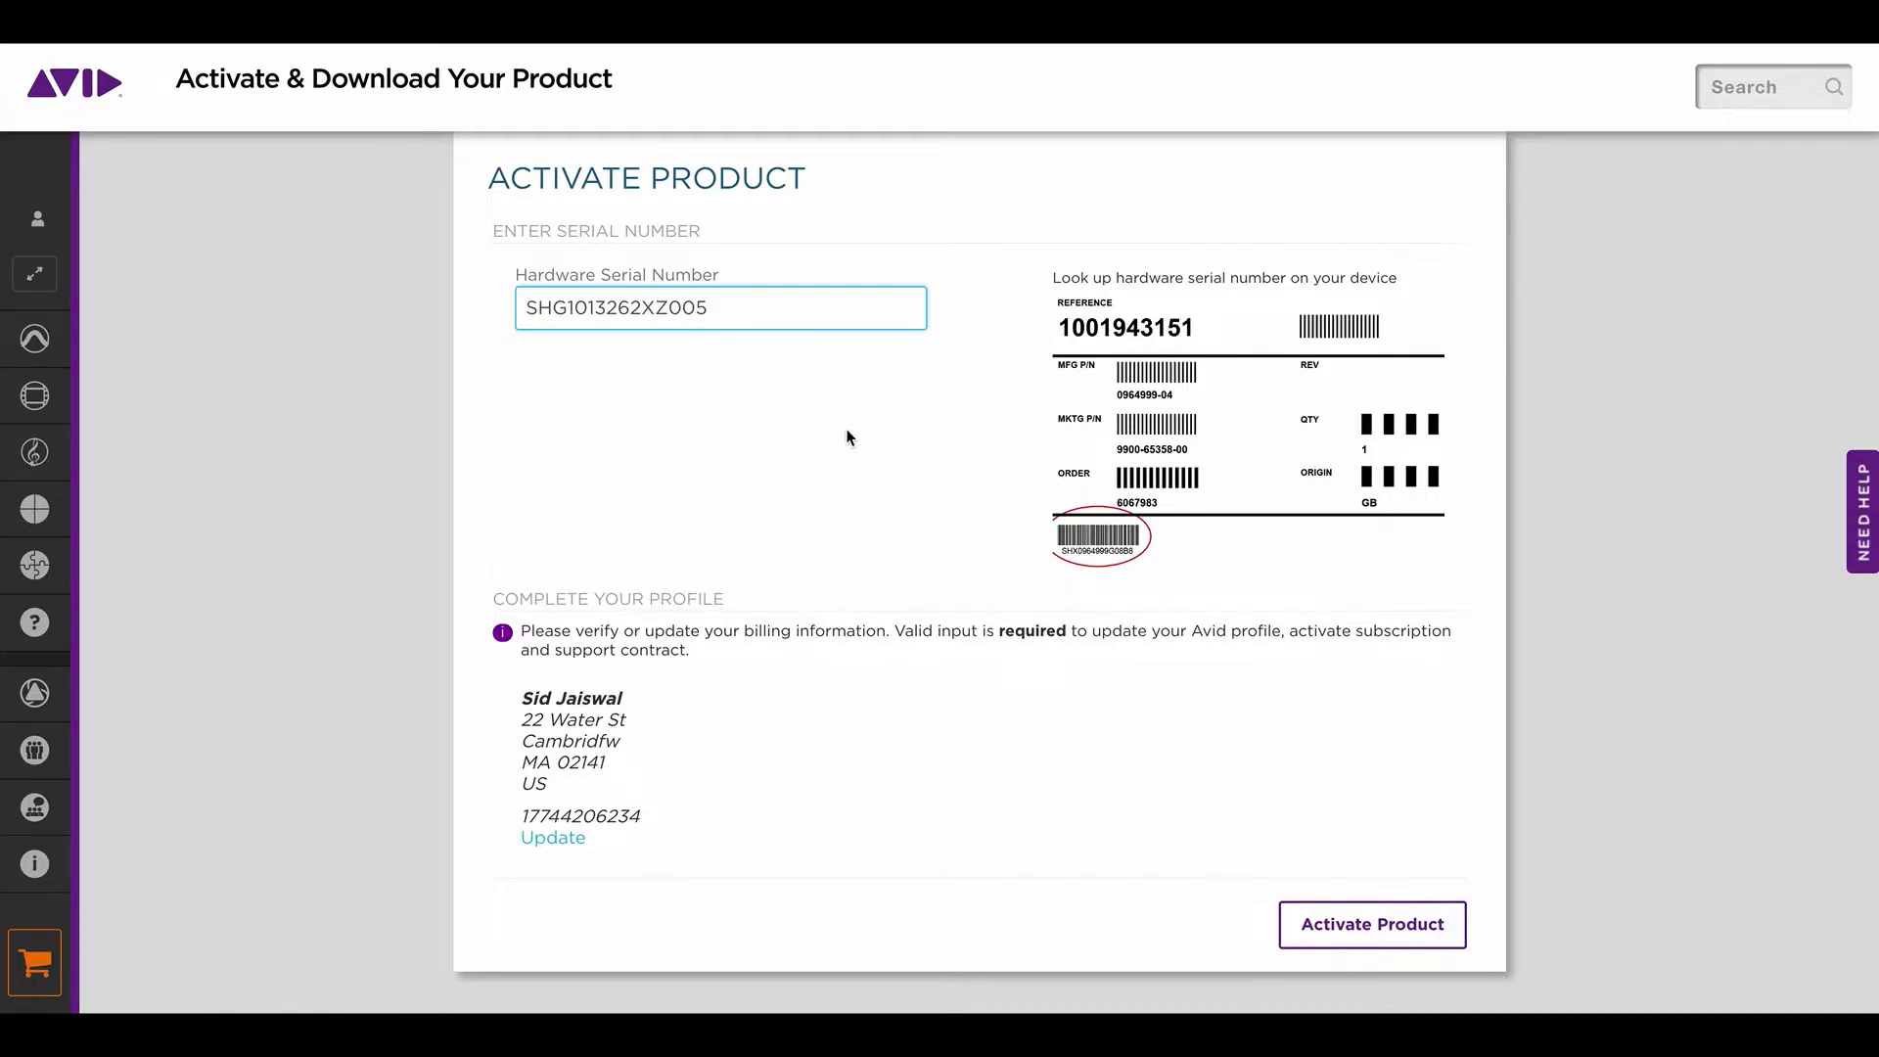
click(1413, 942)
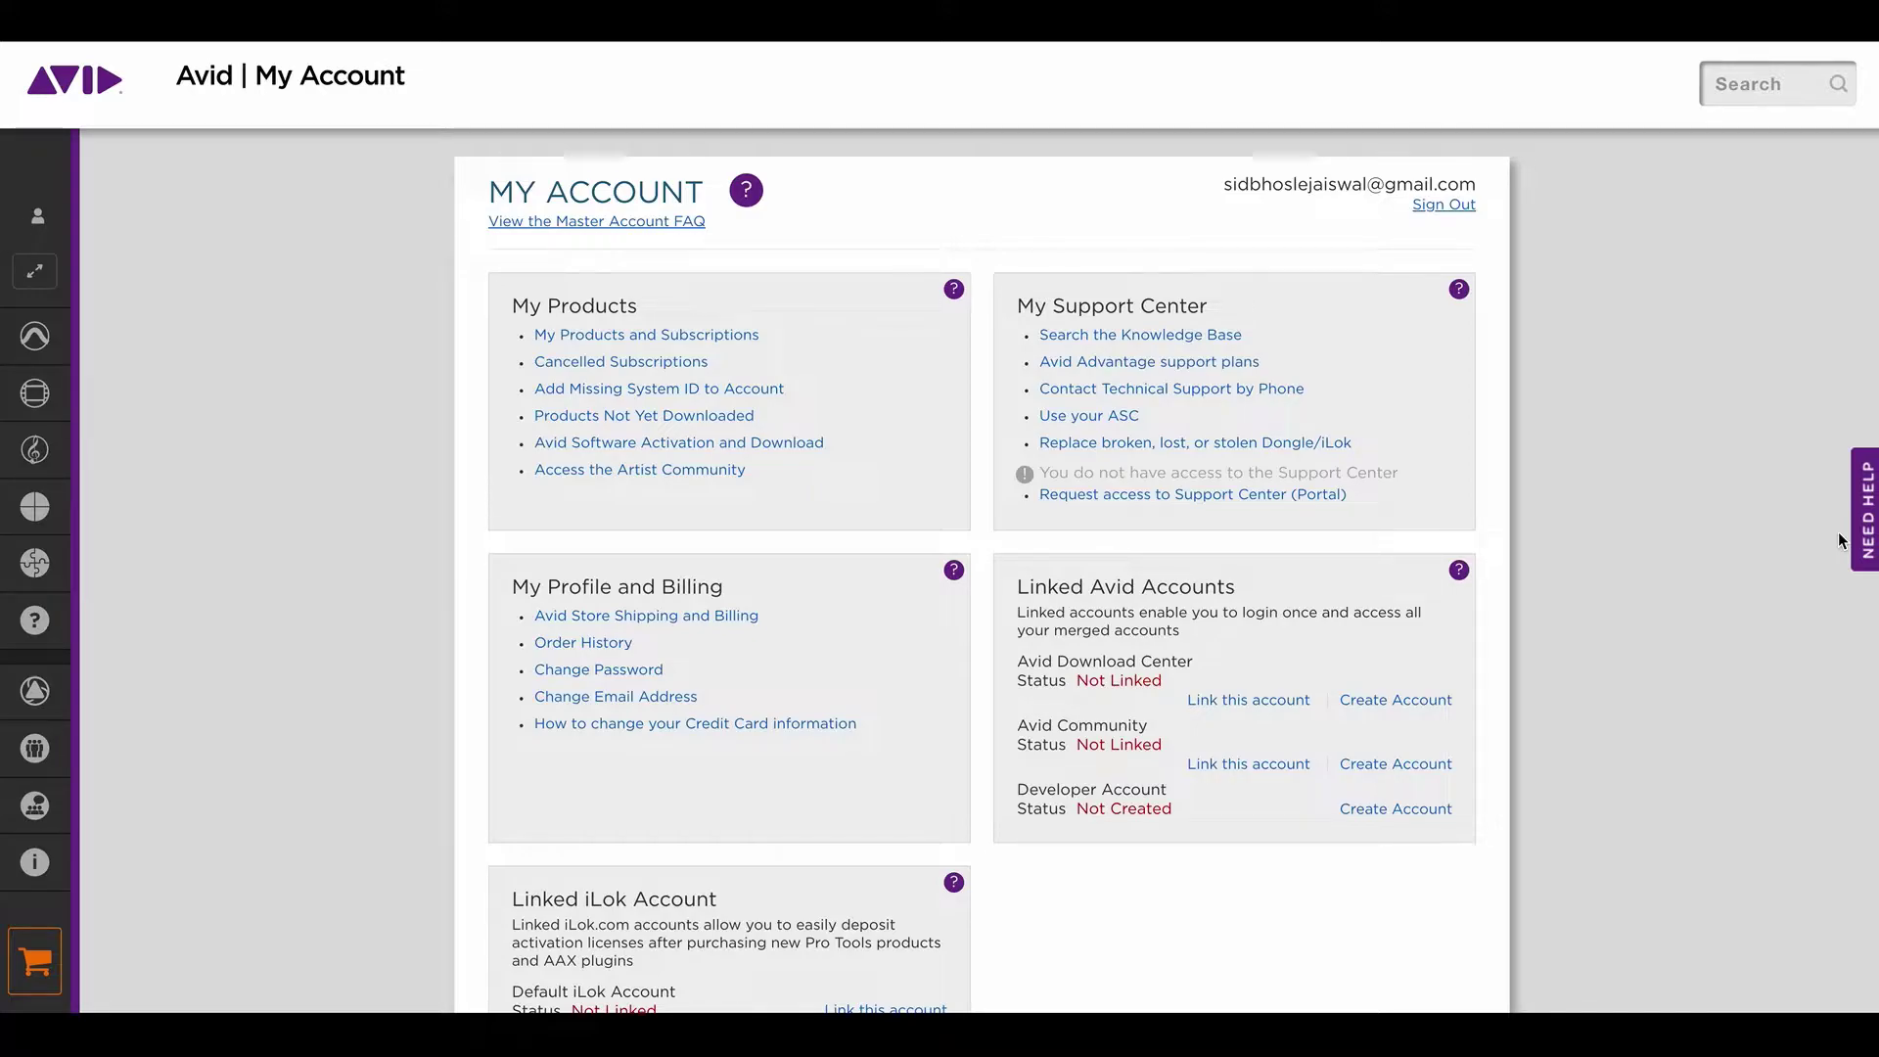
- Open My Products and Subscriptions and expand the Avid NEXIS | PRO product details
click(698, 338)
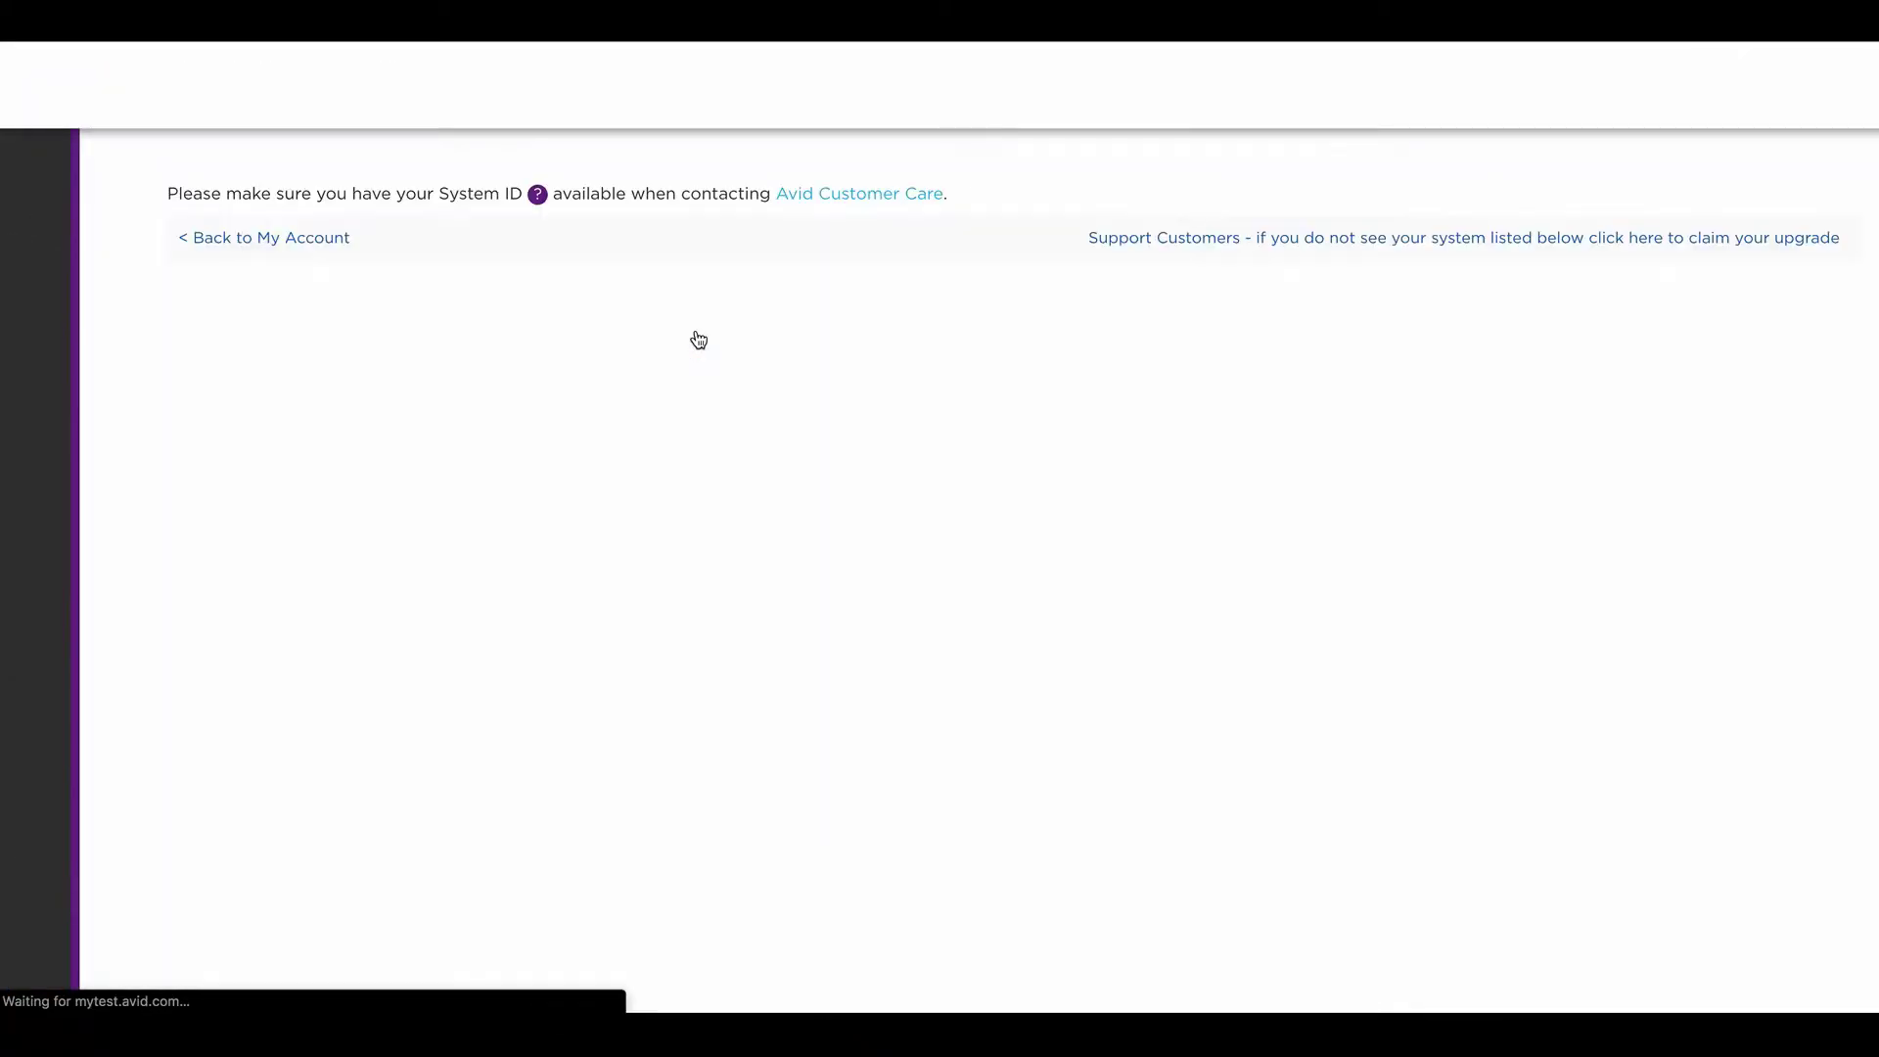
scroll(697, 339, down, 2)
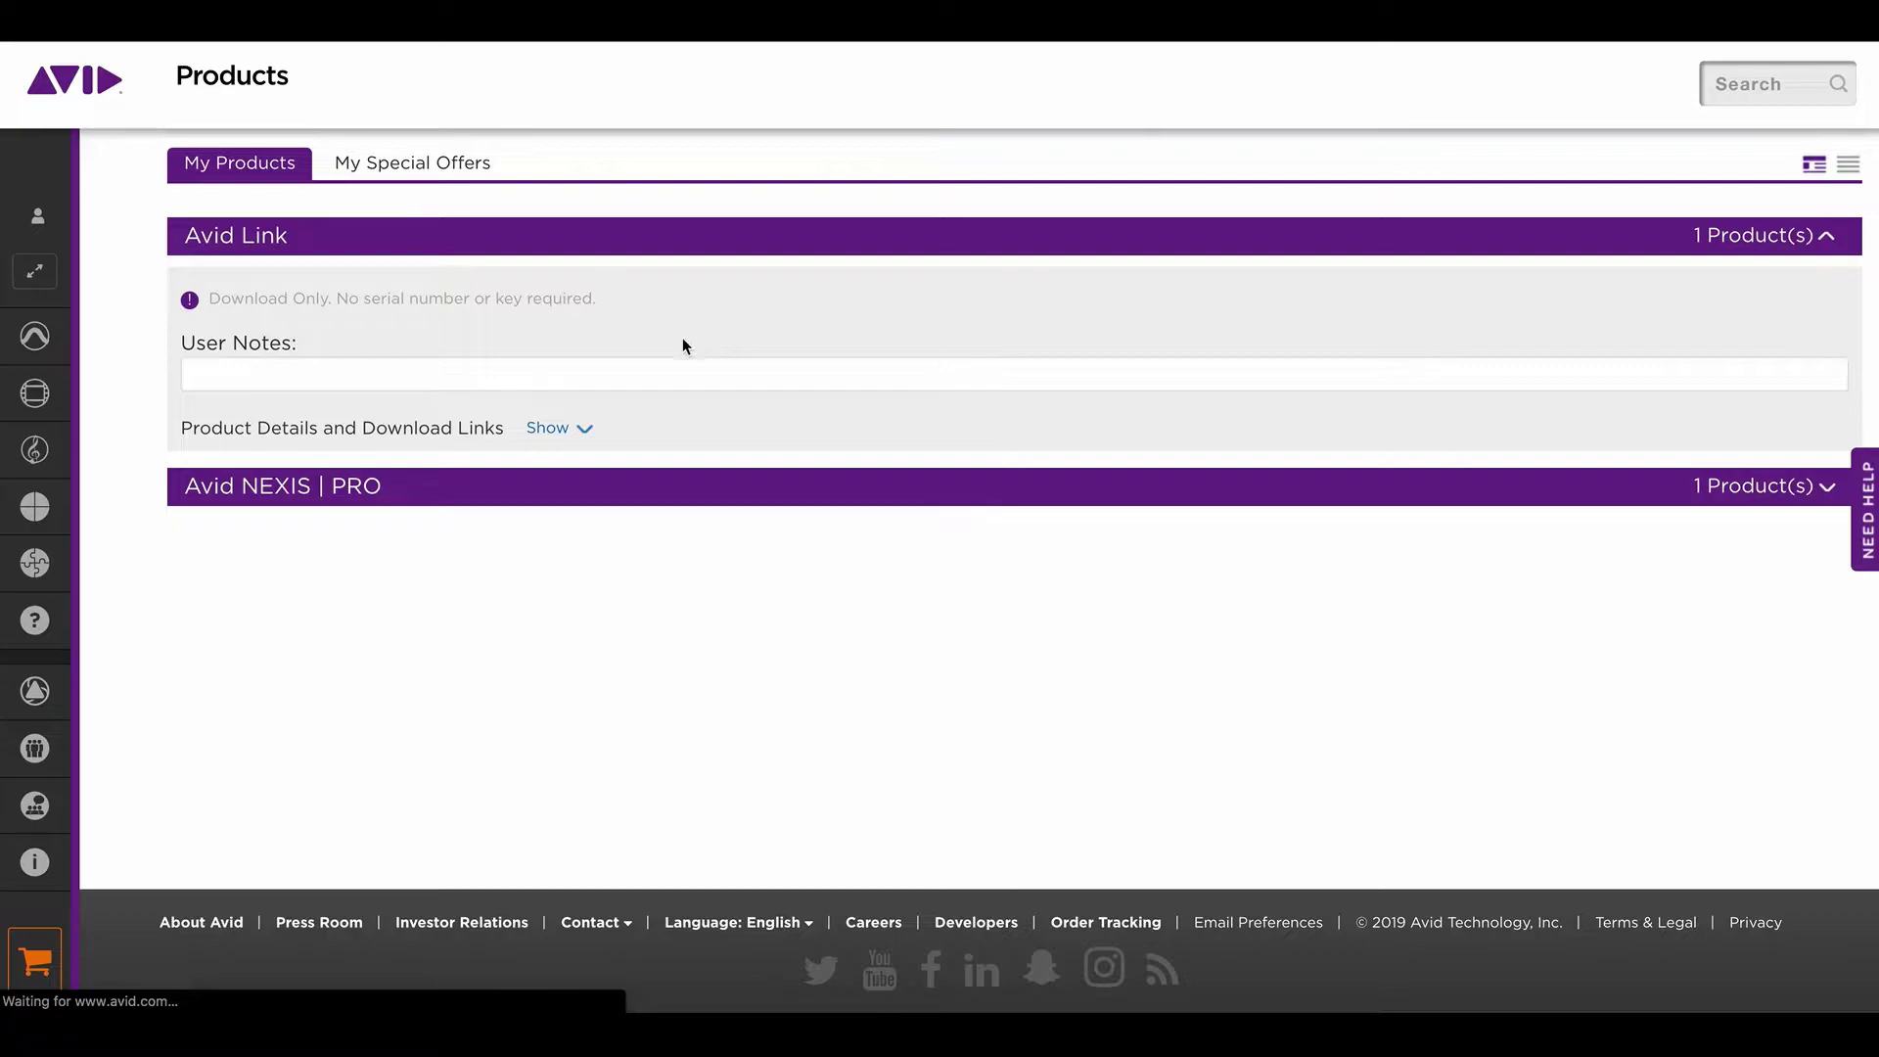
click(493, 506)
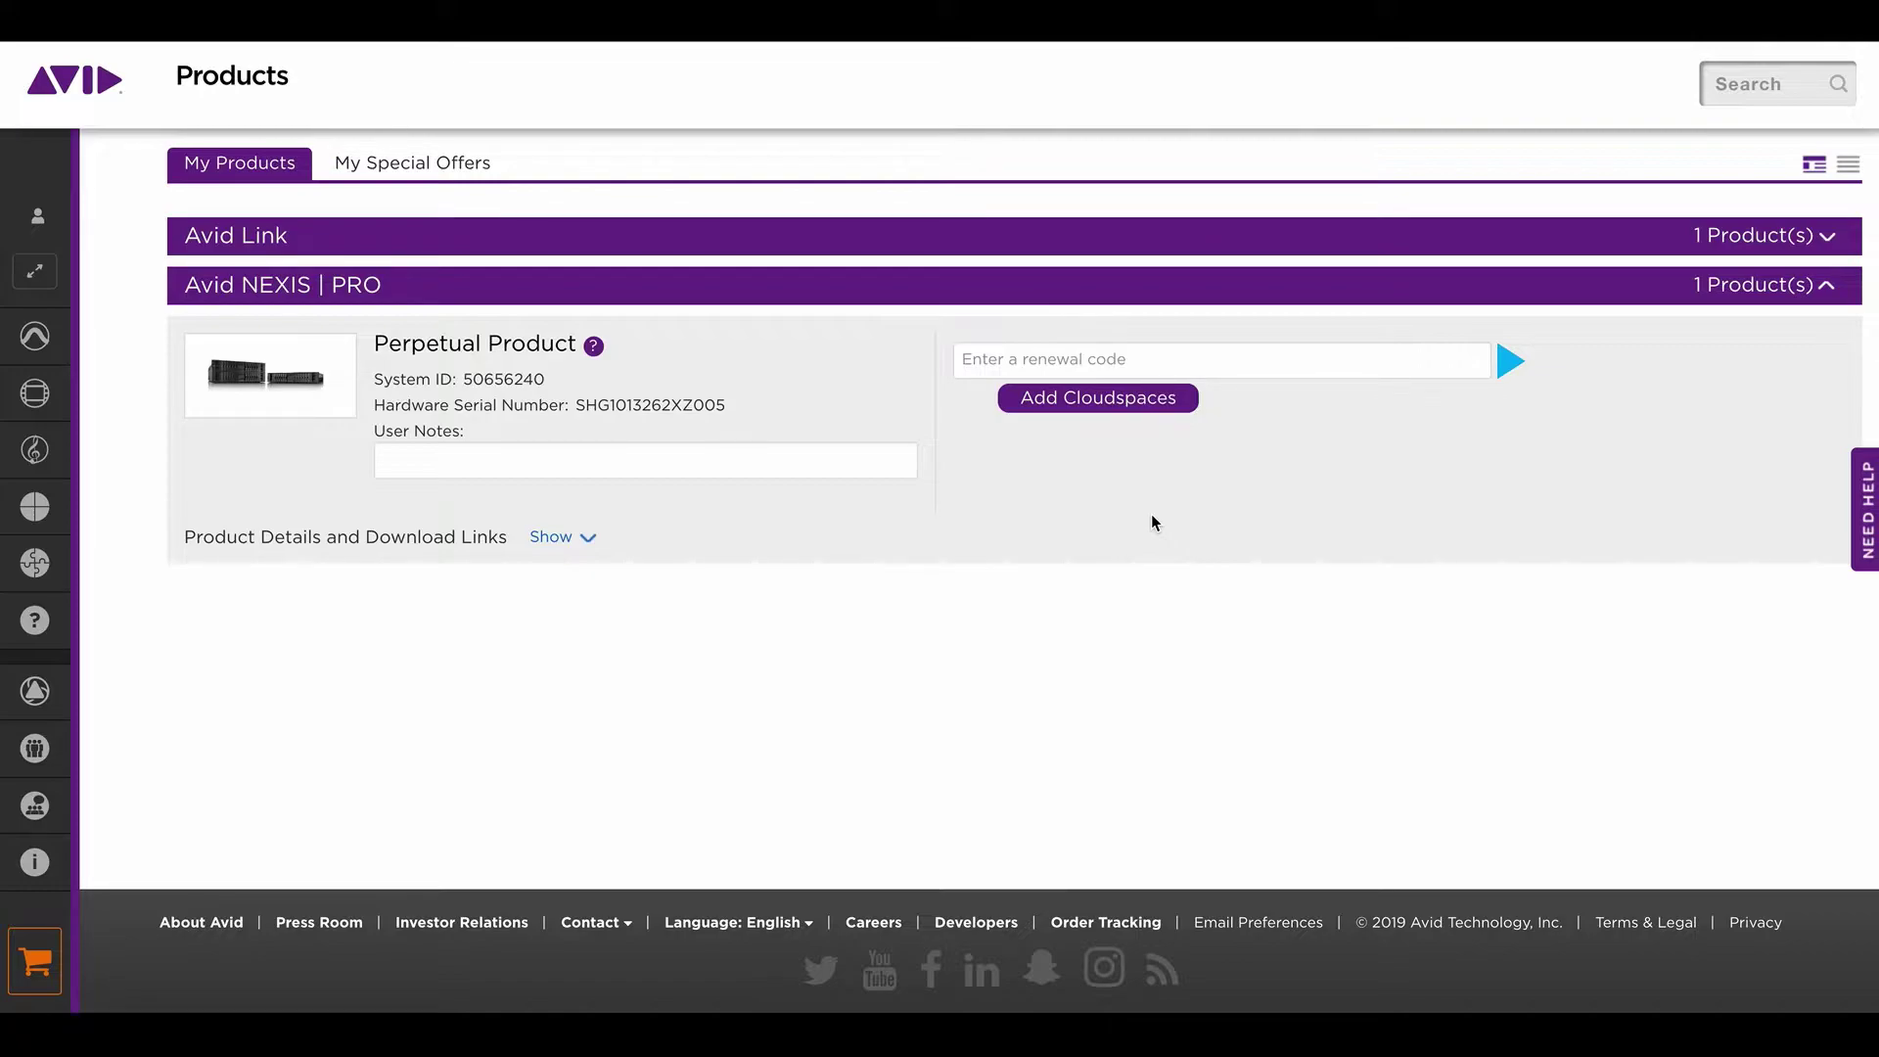
- Add Cloudspaces with the eastus 10 TB Plan - Digital - East US, accepting the terms
click(1130, 414)
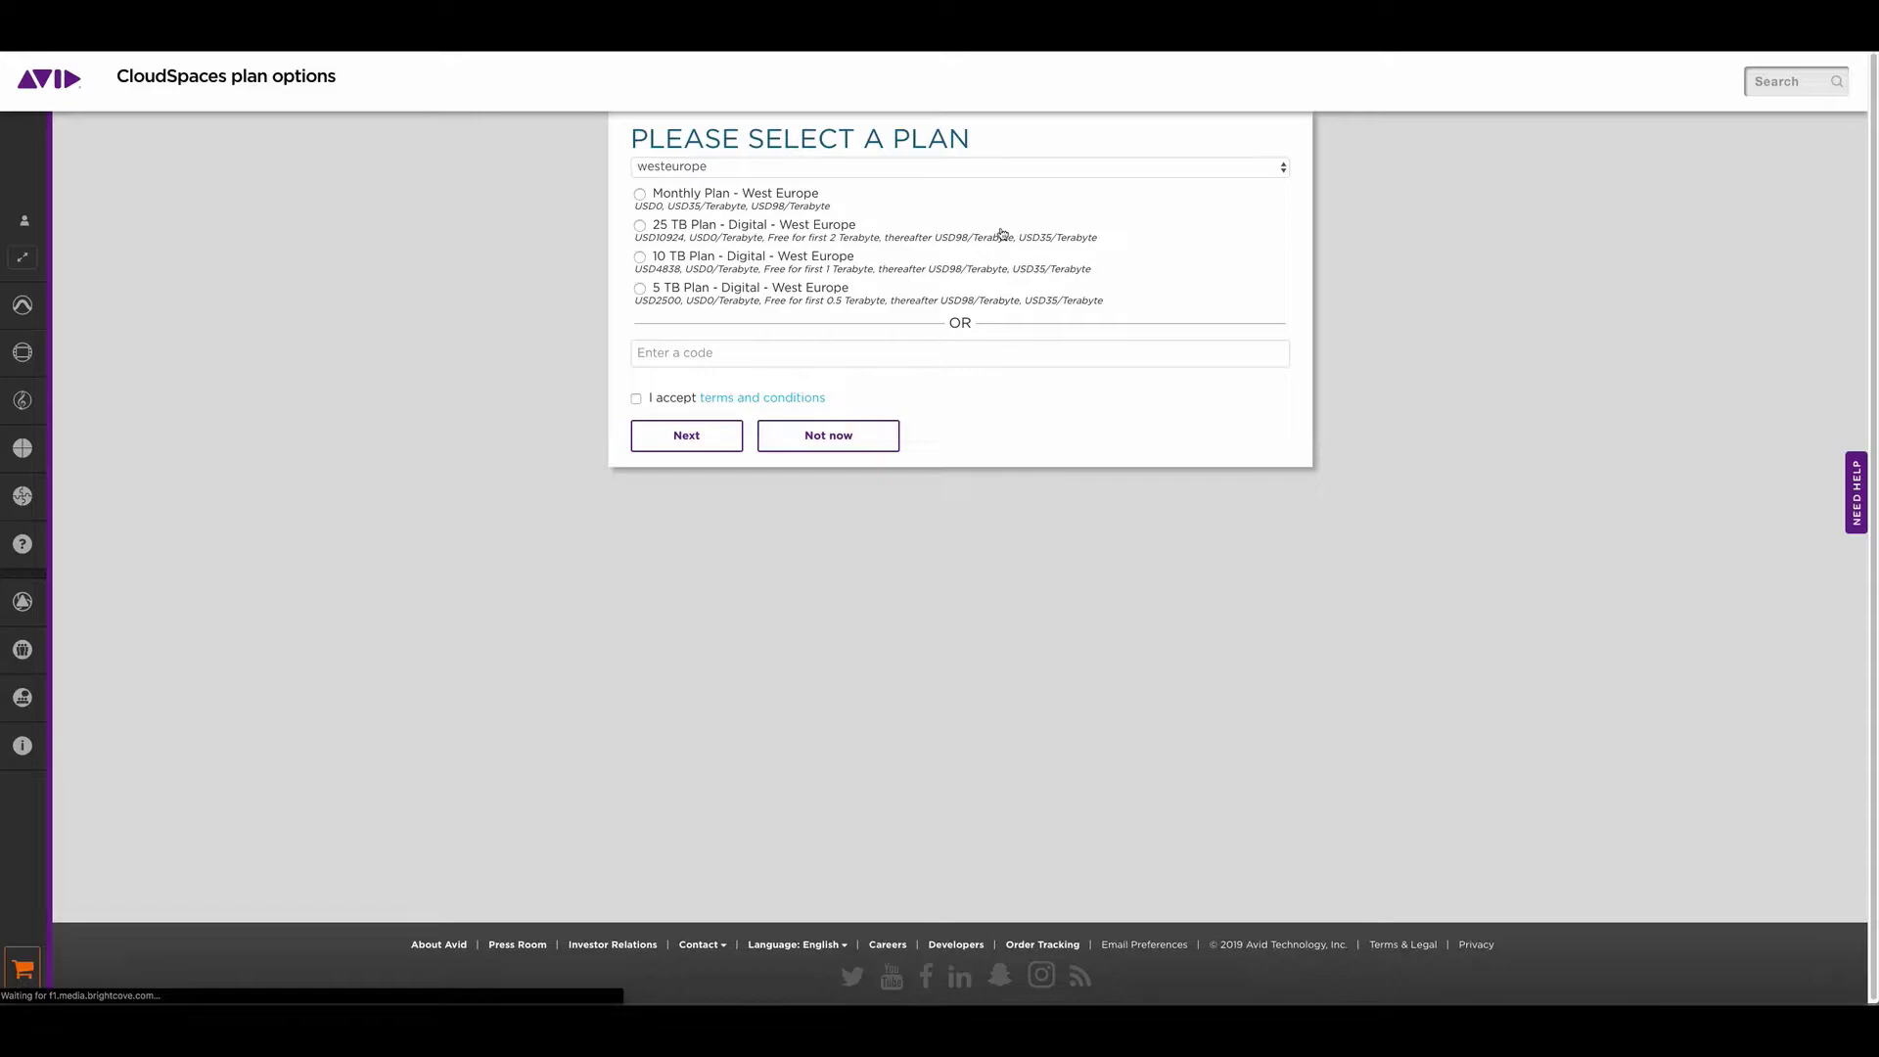
click(967, 170)
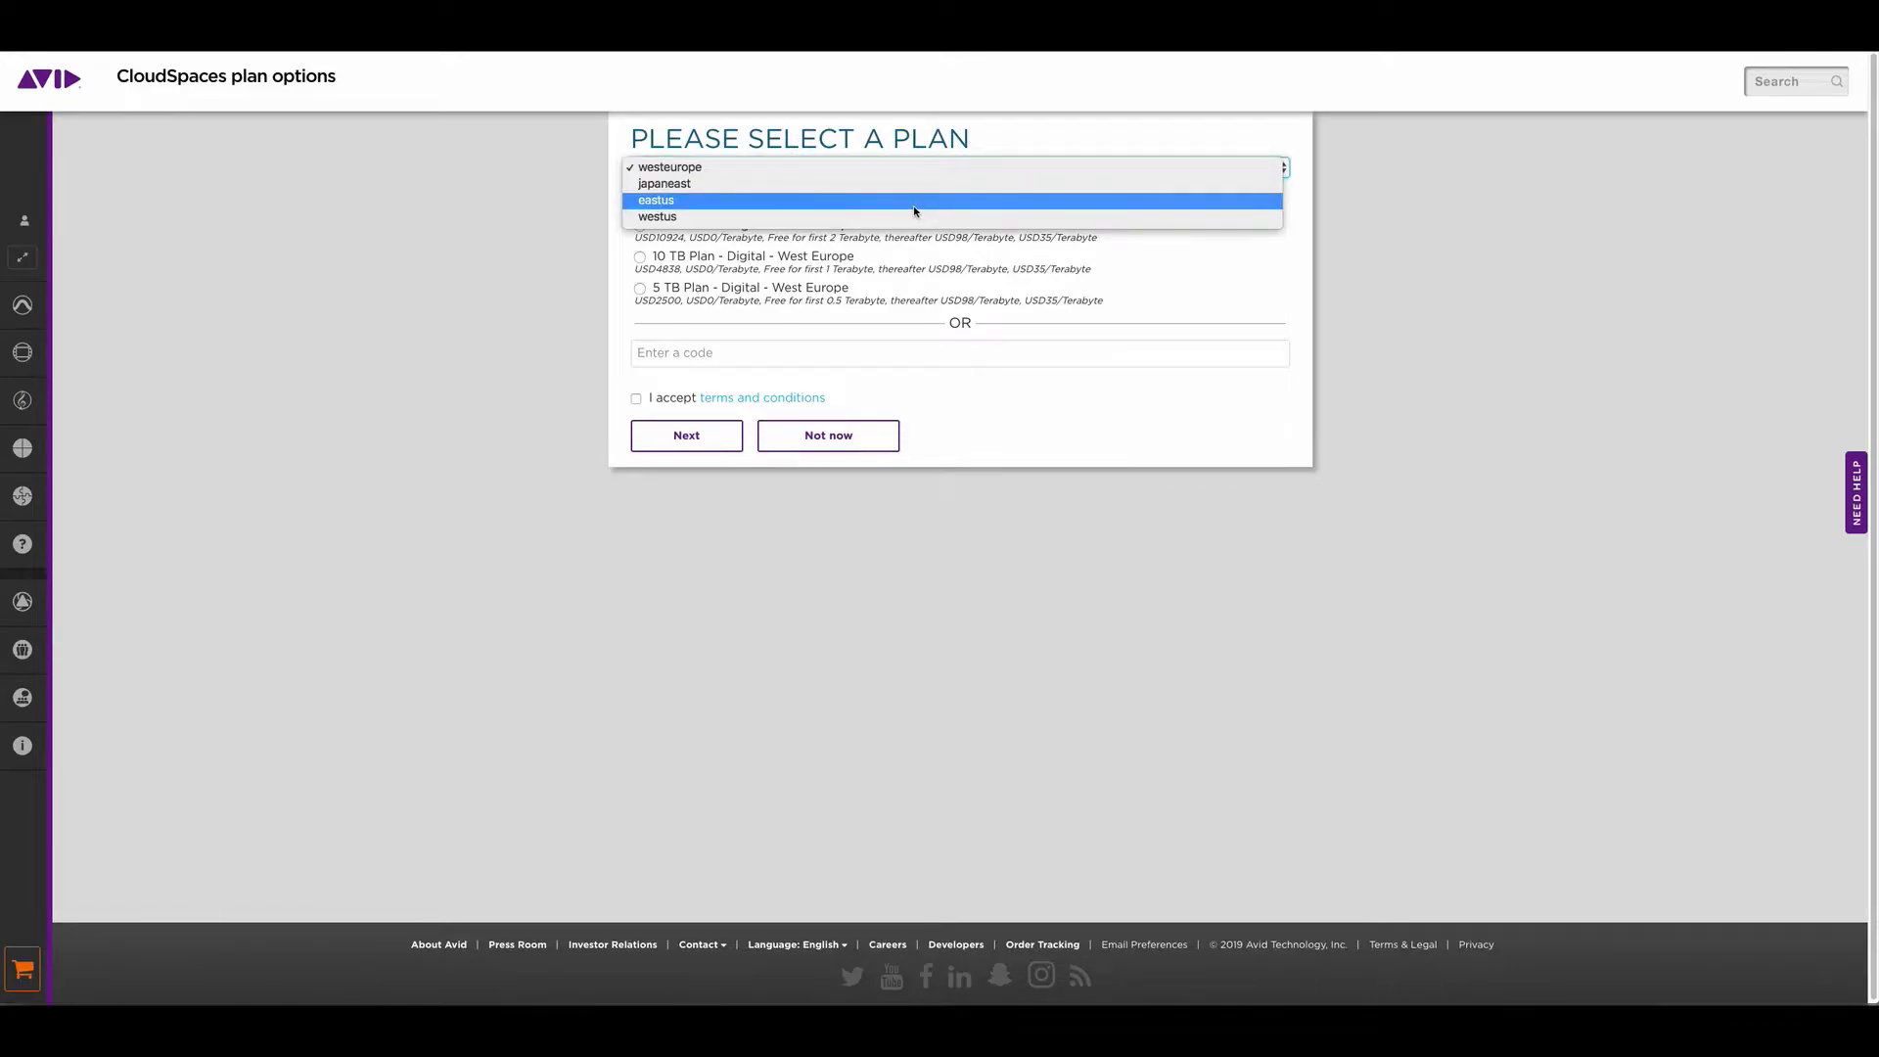
click(915, 212)
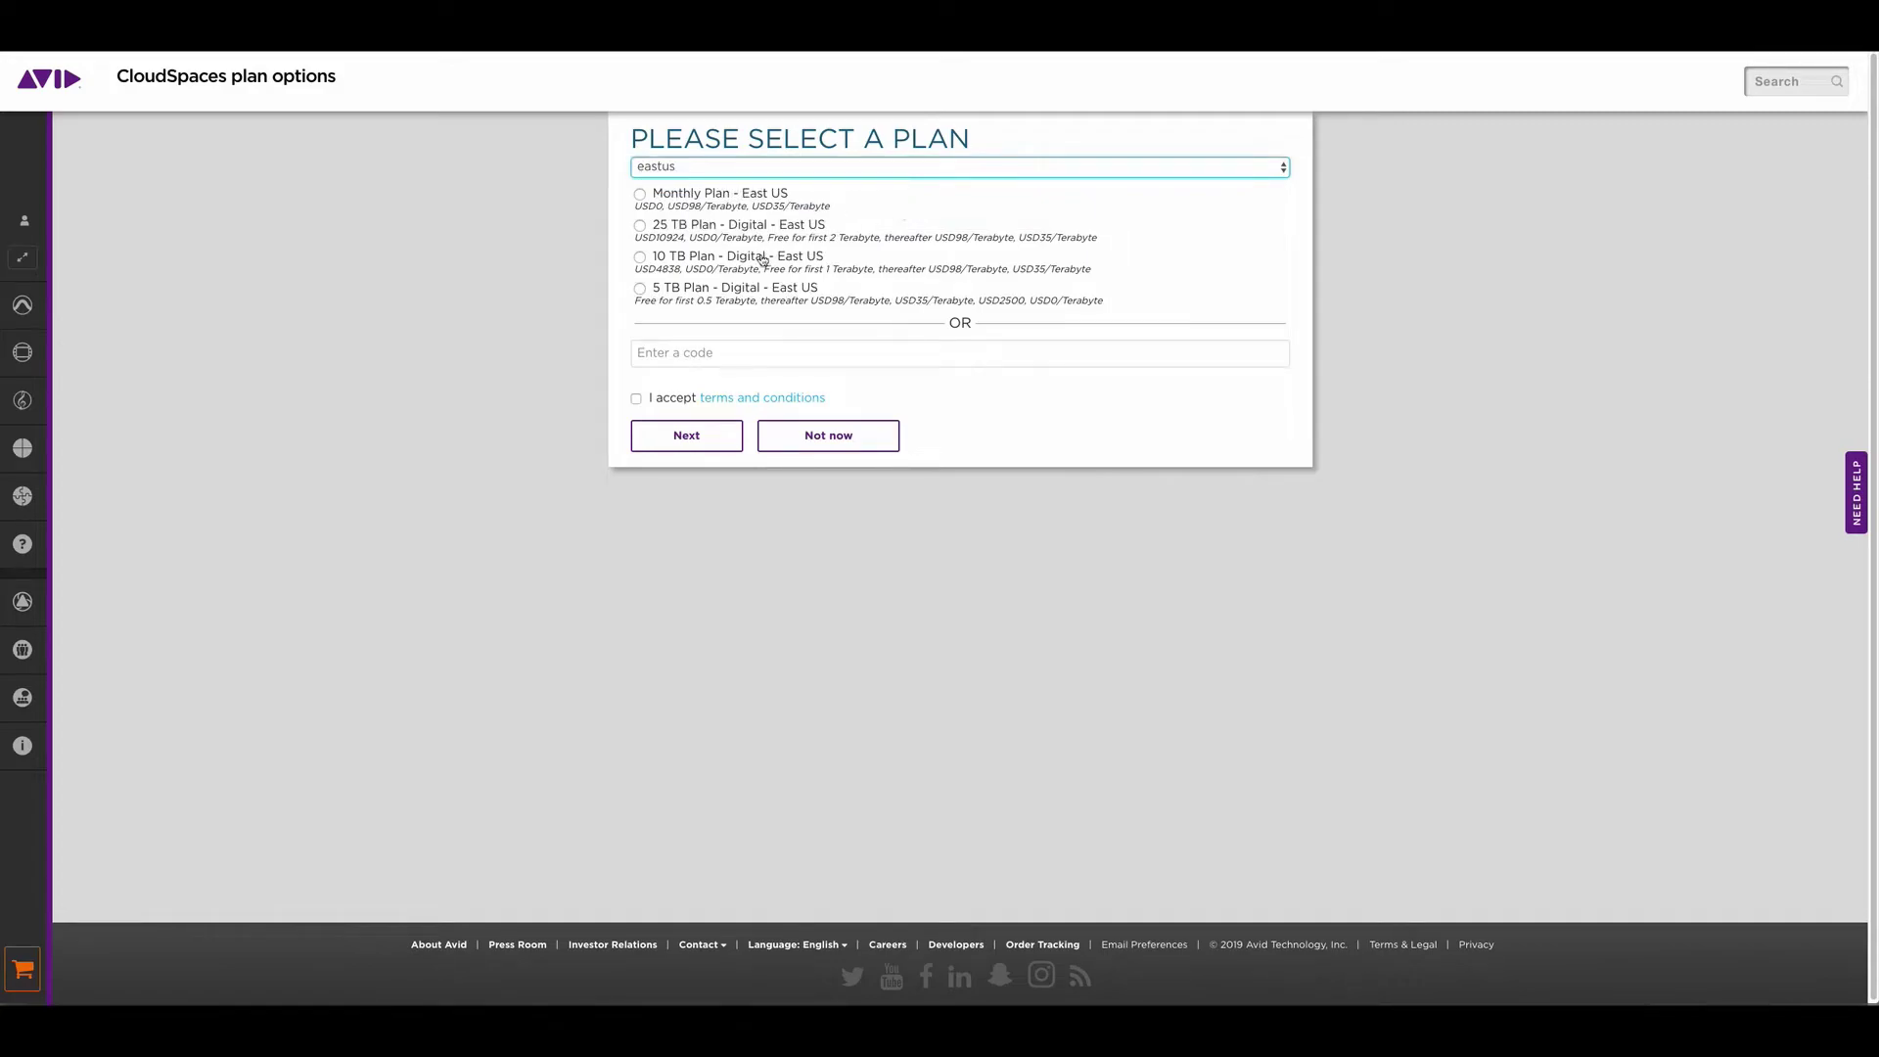
click(758, 261)
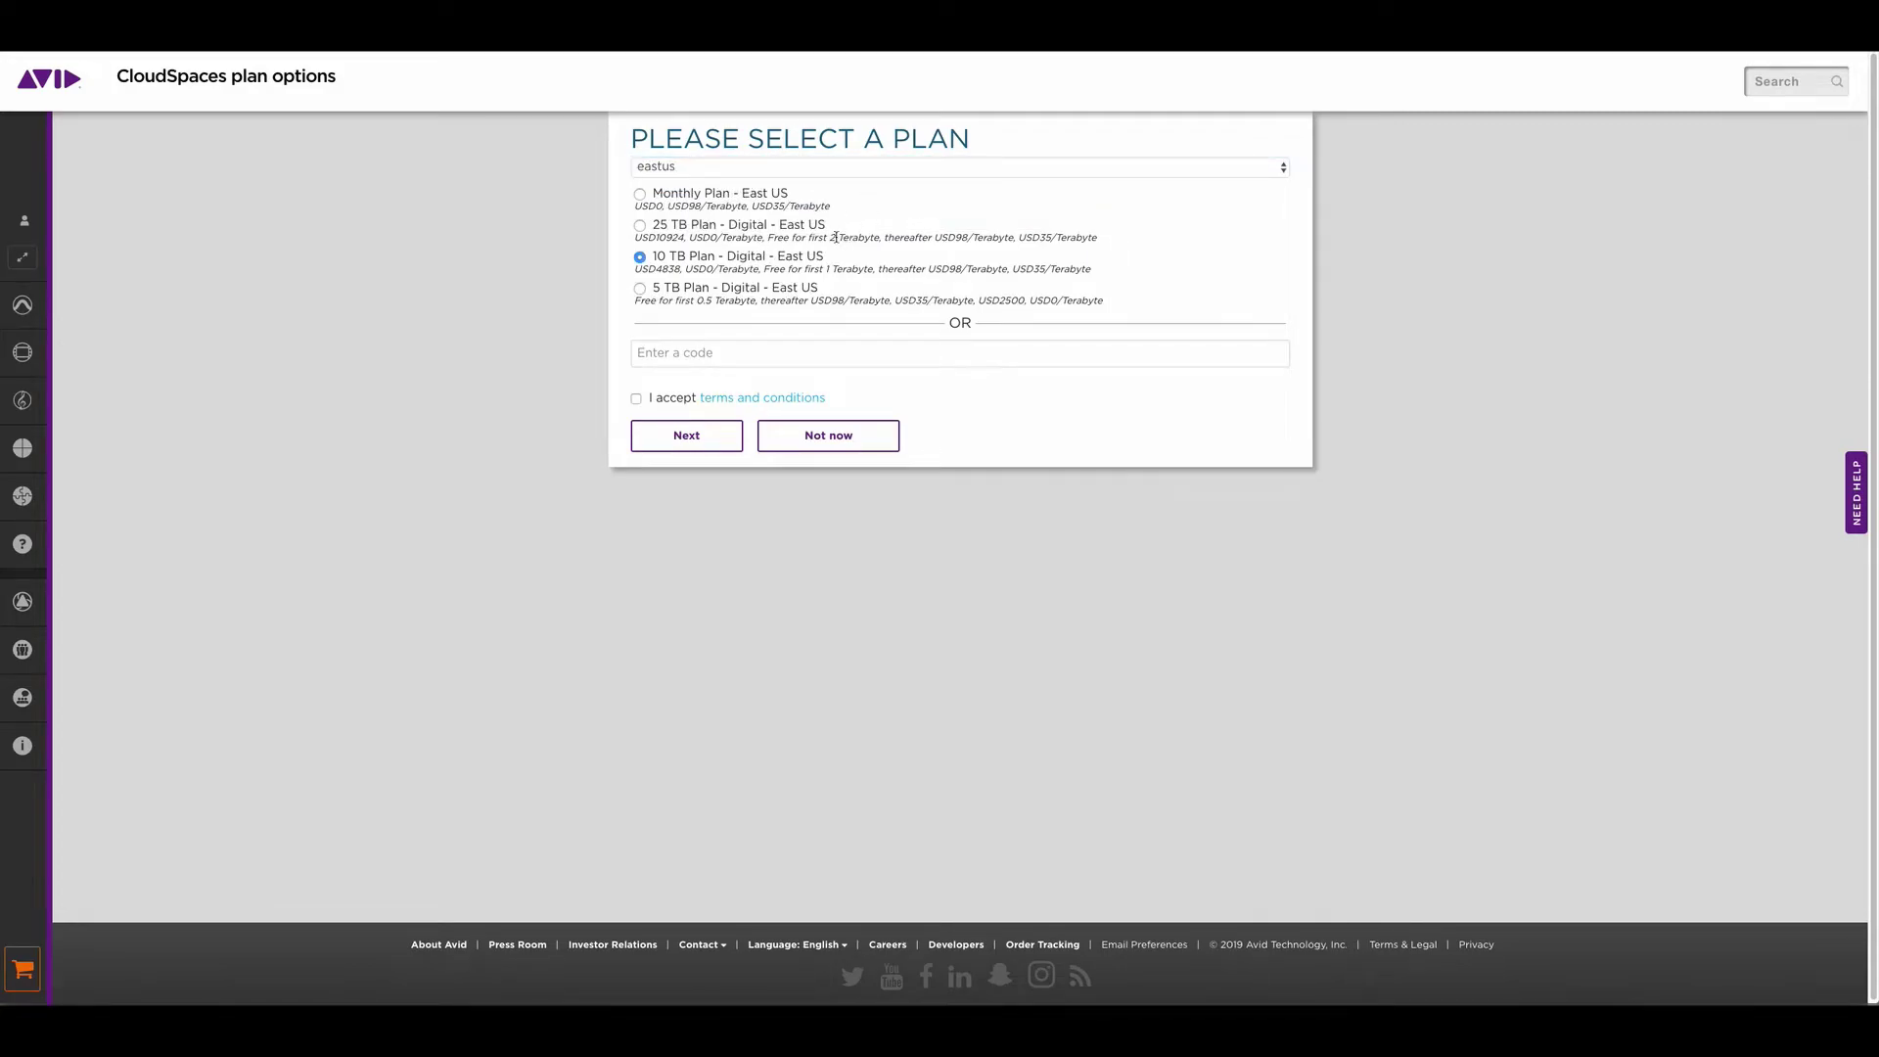
click(636, 399)
click(700, 446)
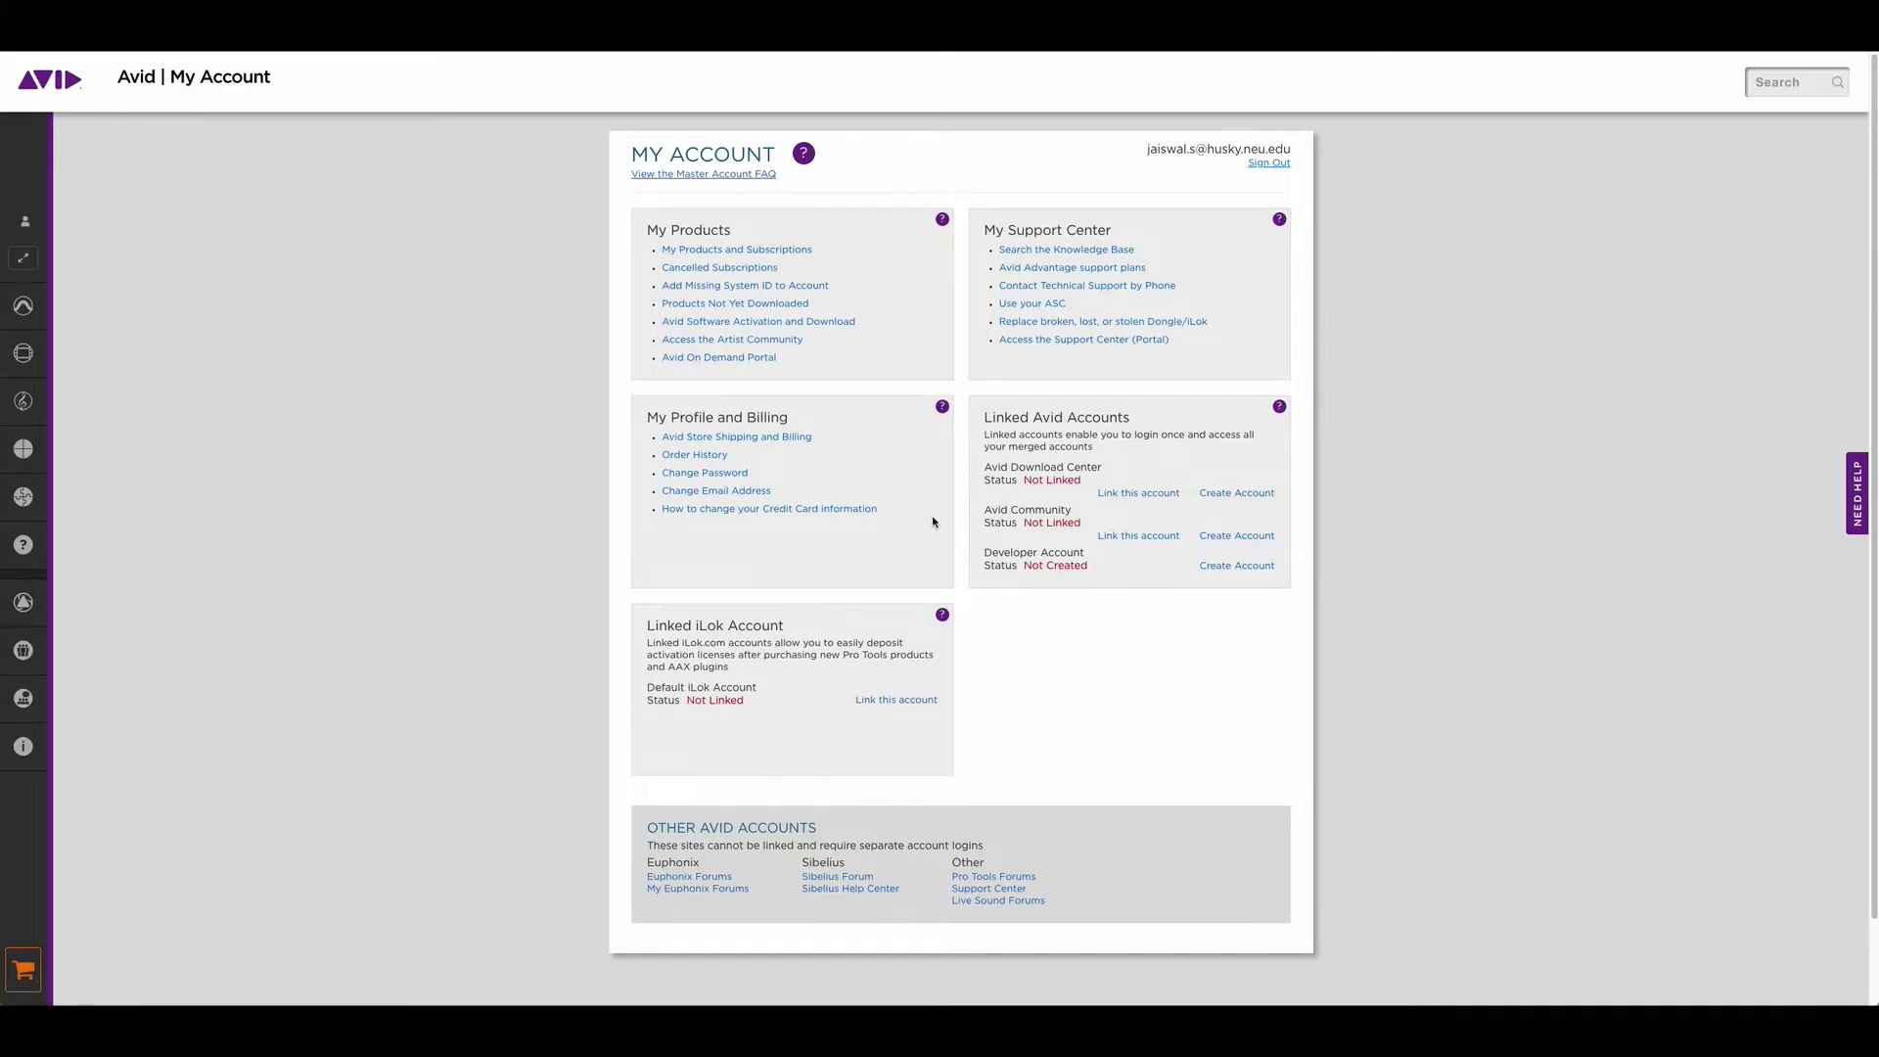
- In the On-Demand Portal, view the Cloudspaces plan's ABOUT details and download the activation file
click(745, 361)
click(65, 233)
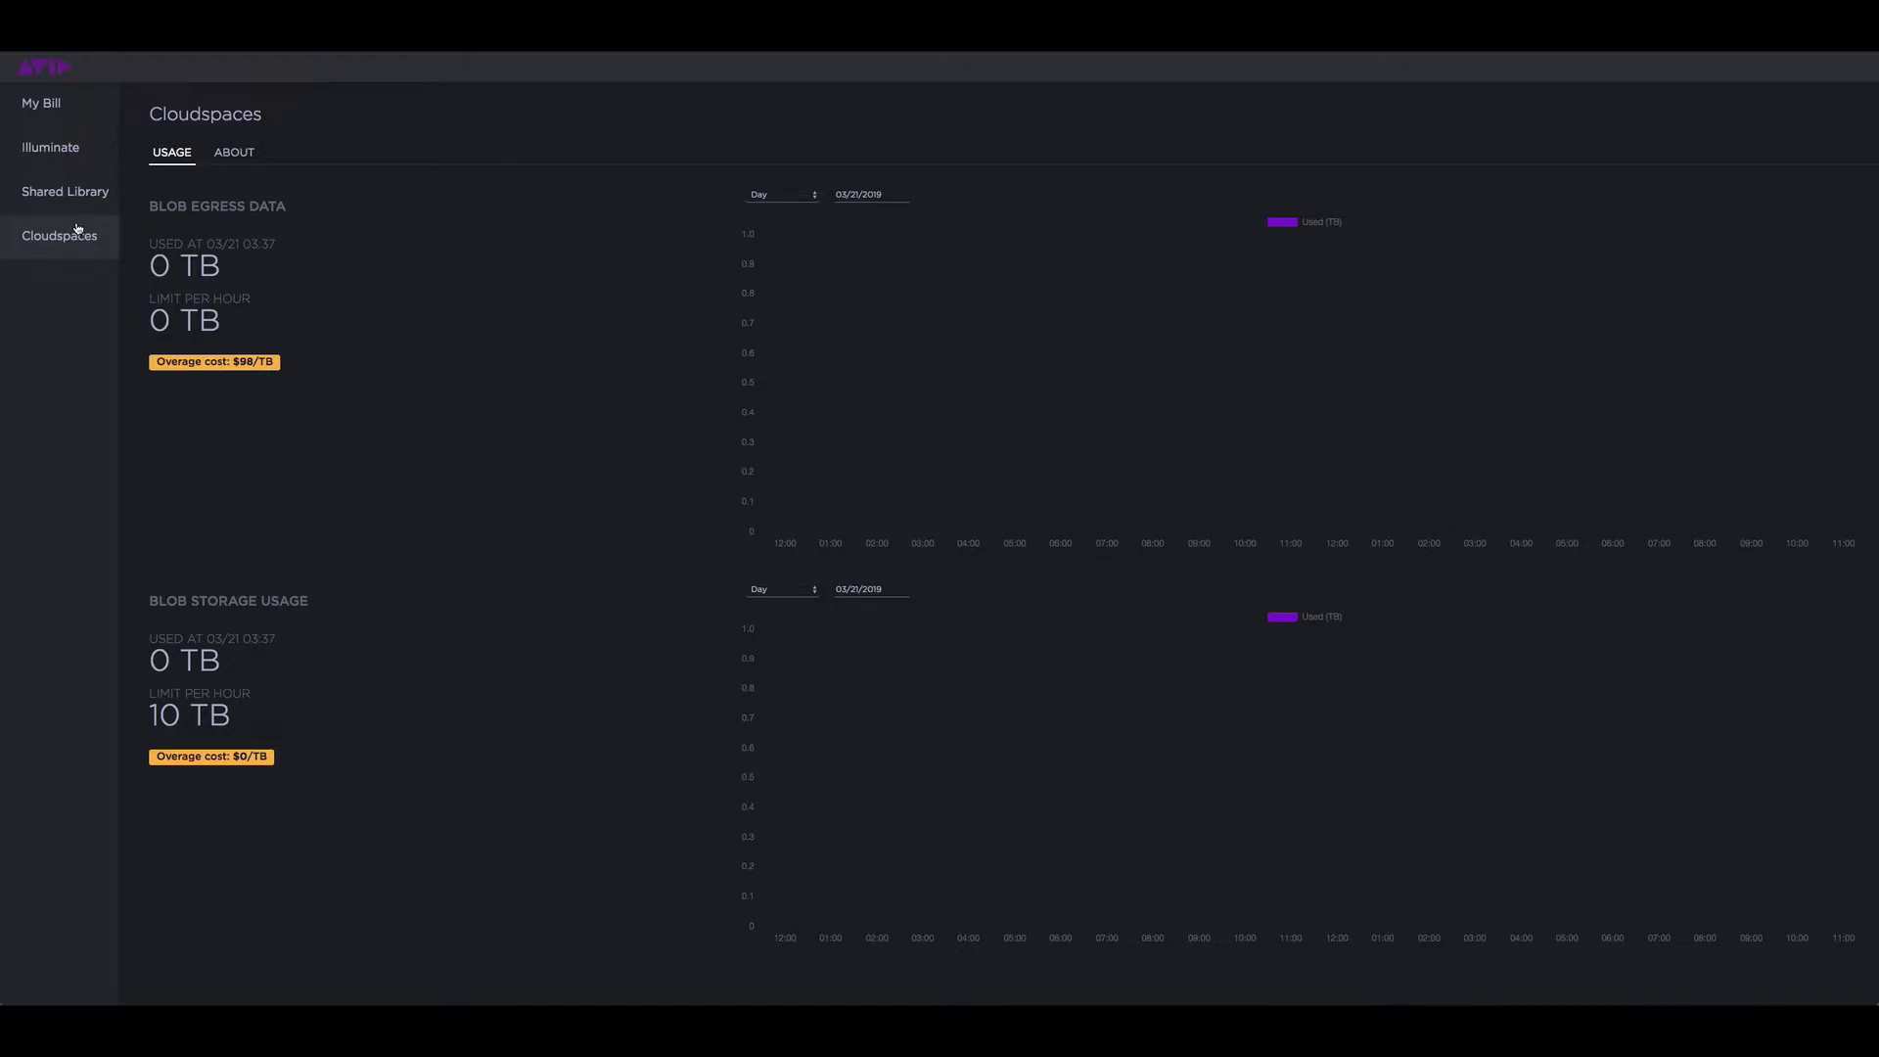
click(236, 155)
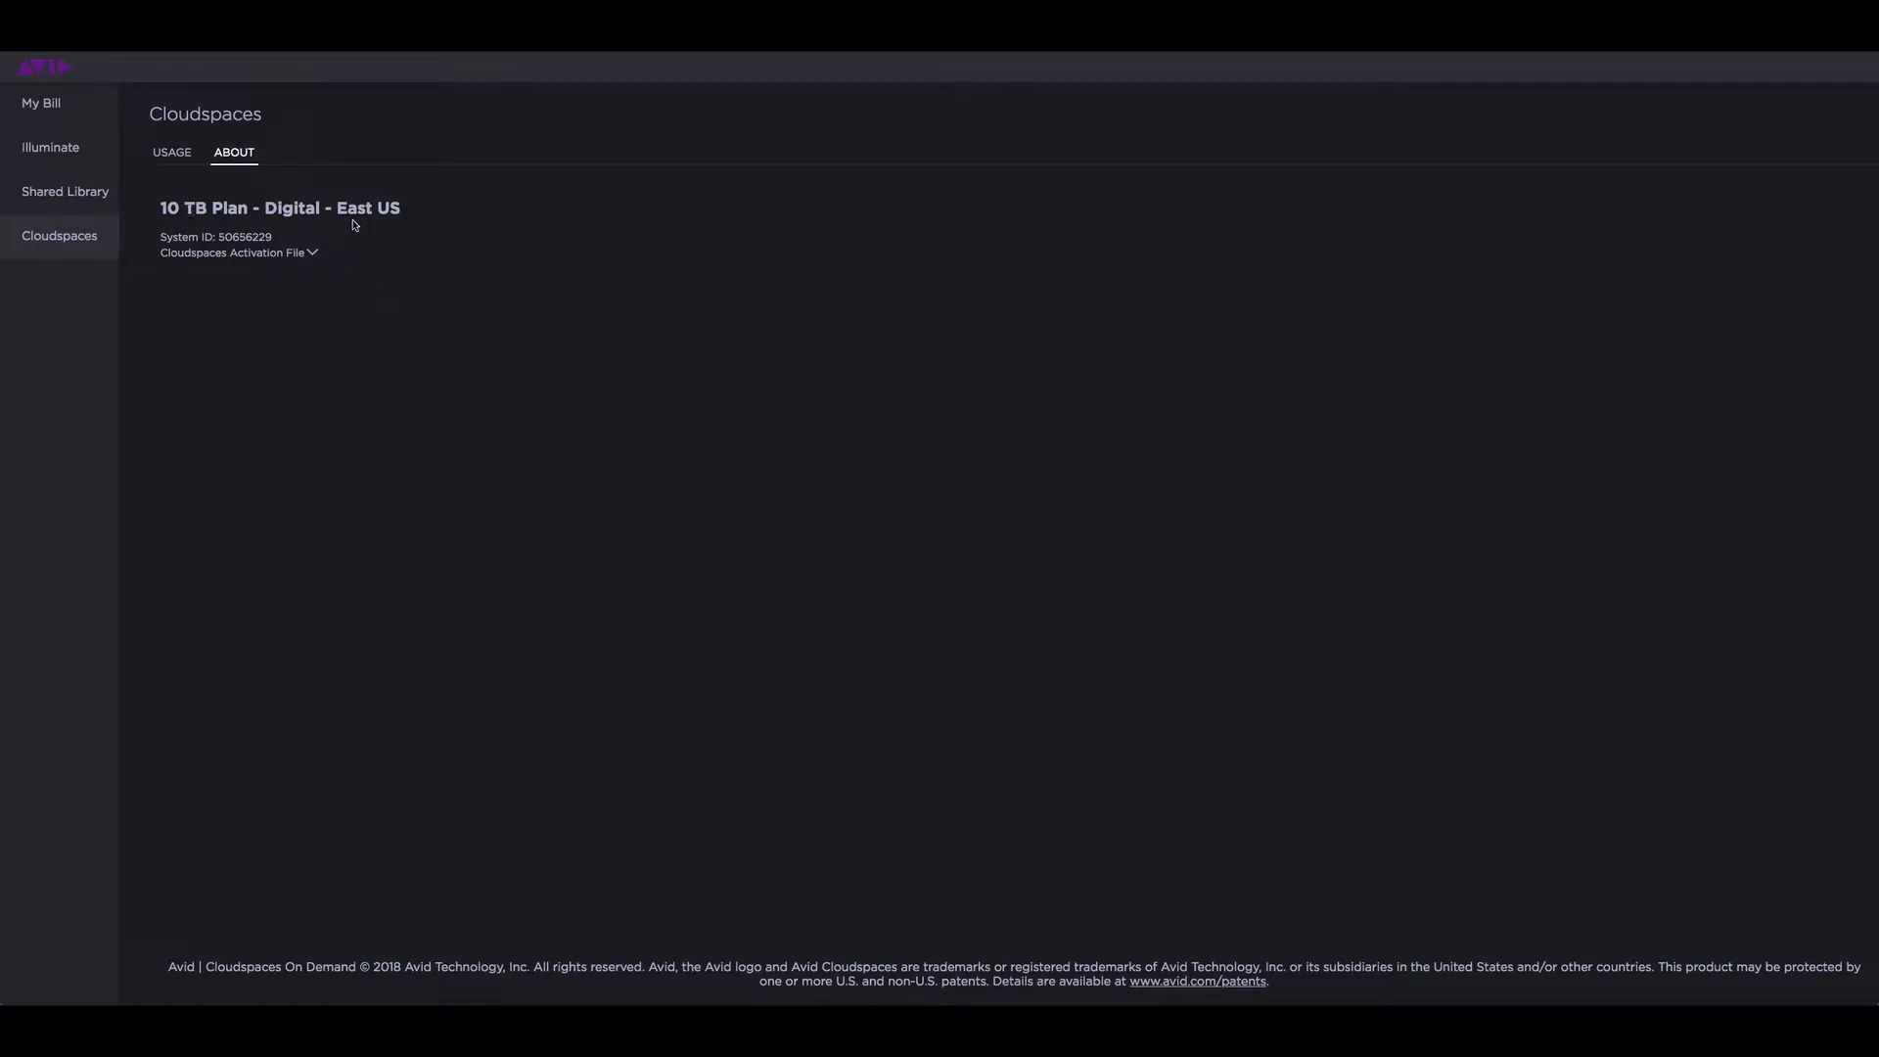
mouse_move(268, 238)
click(312, 253)
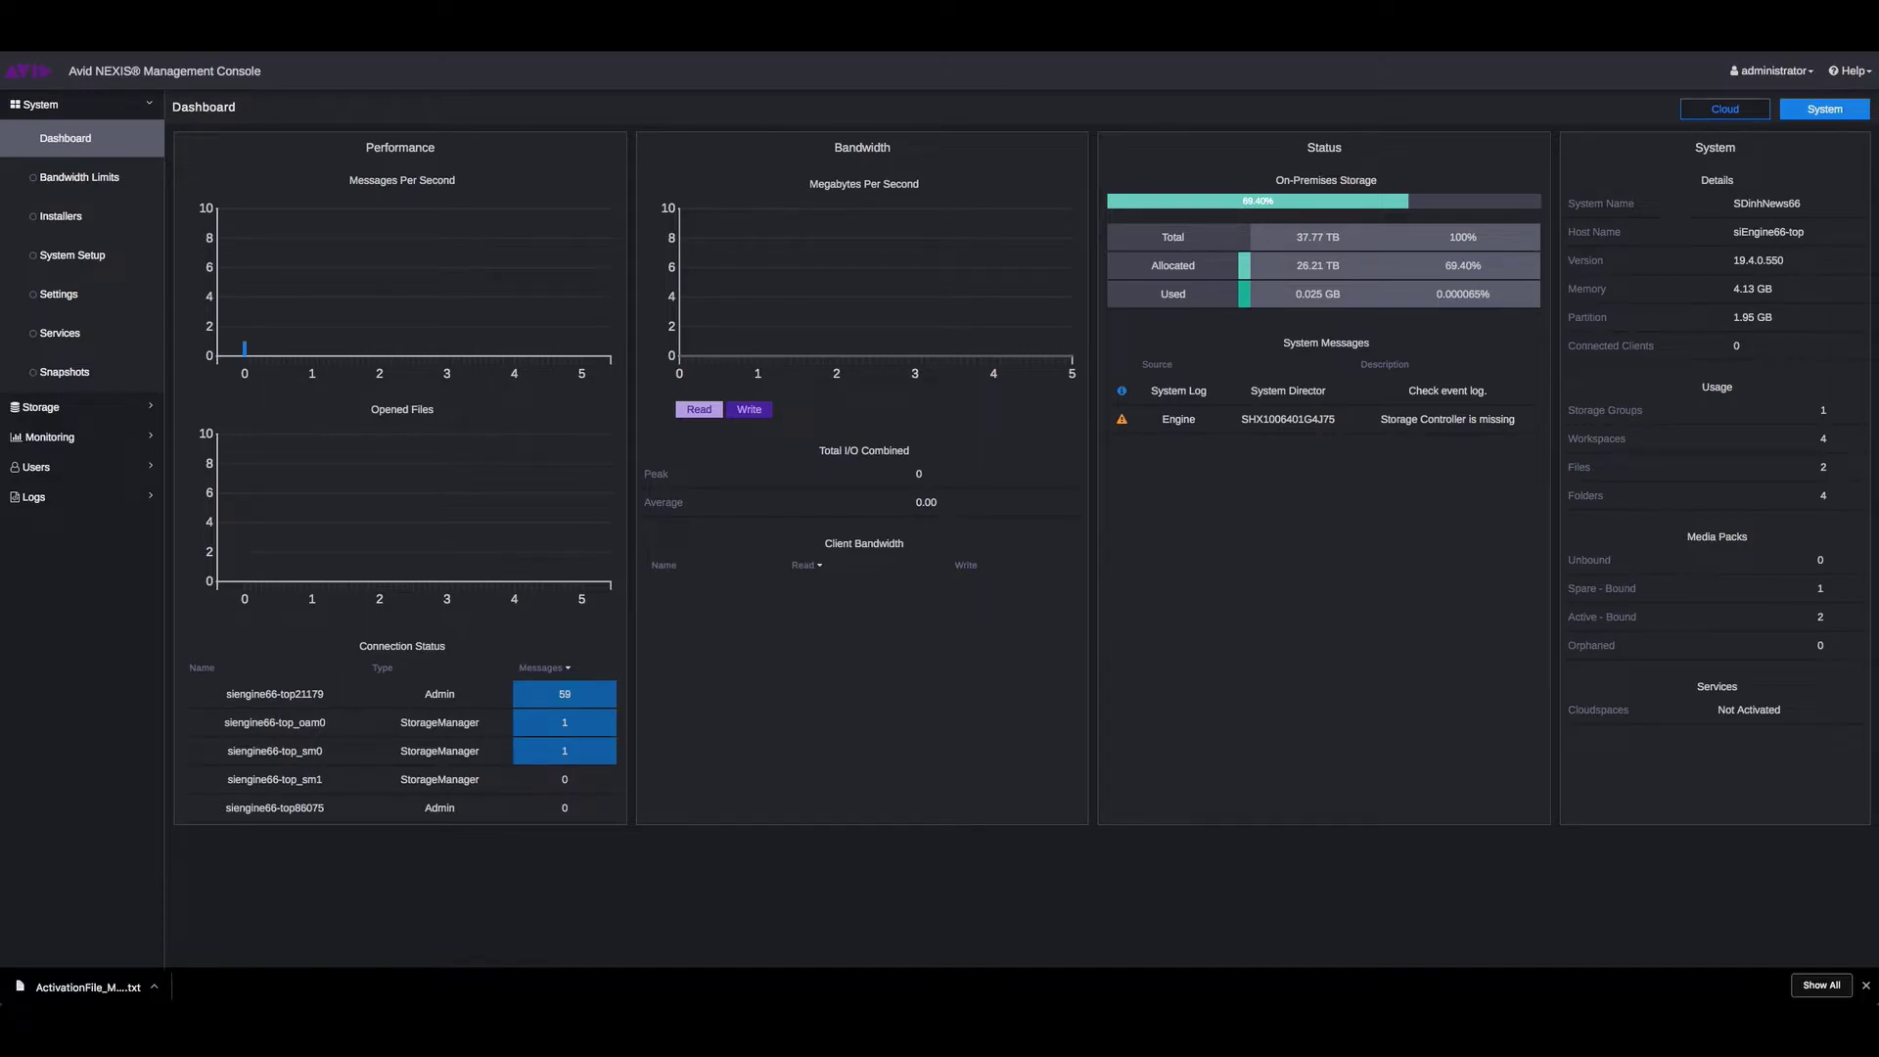
- Switch the Dashboard to the Cloud view and choose Activate Avid NEXIS | Cloudspaces
click(1751, 112)
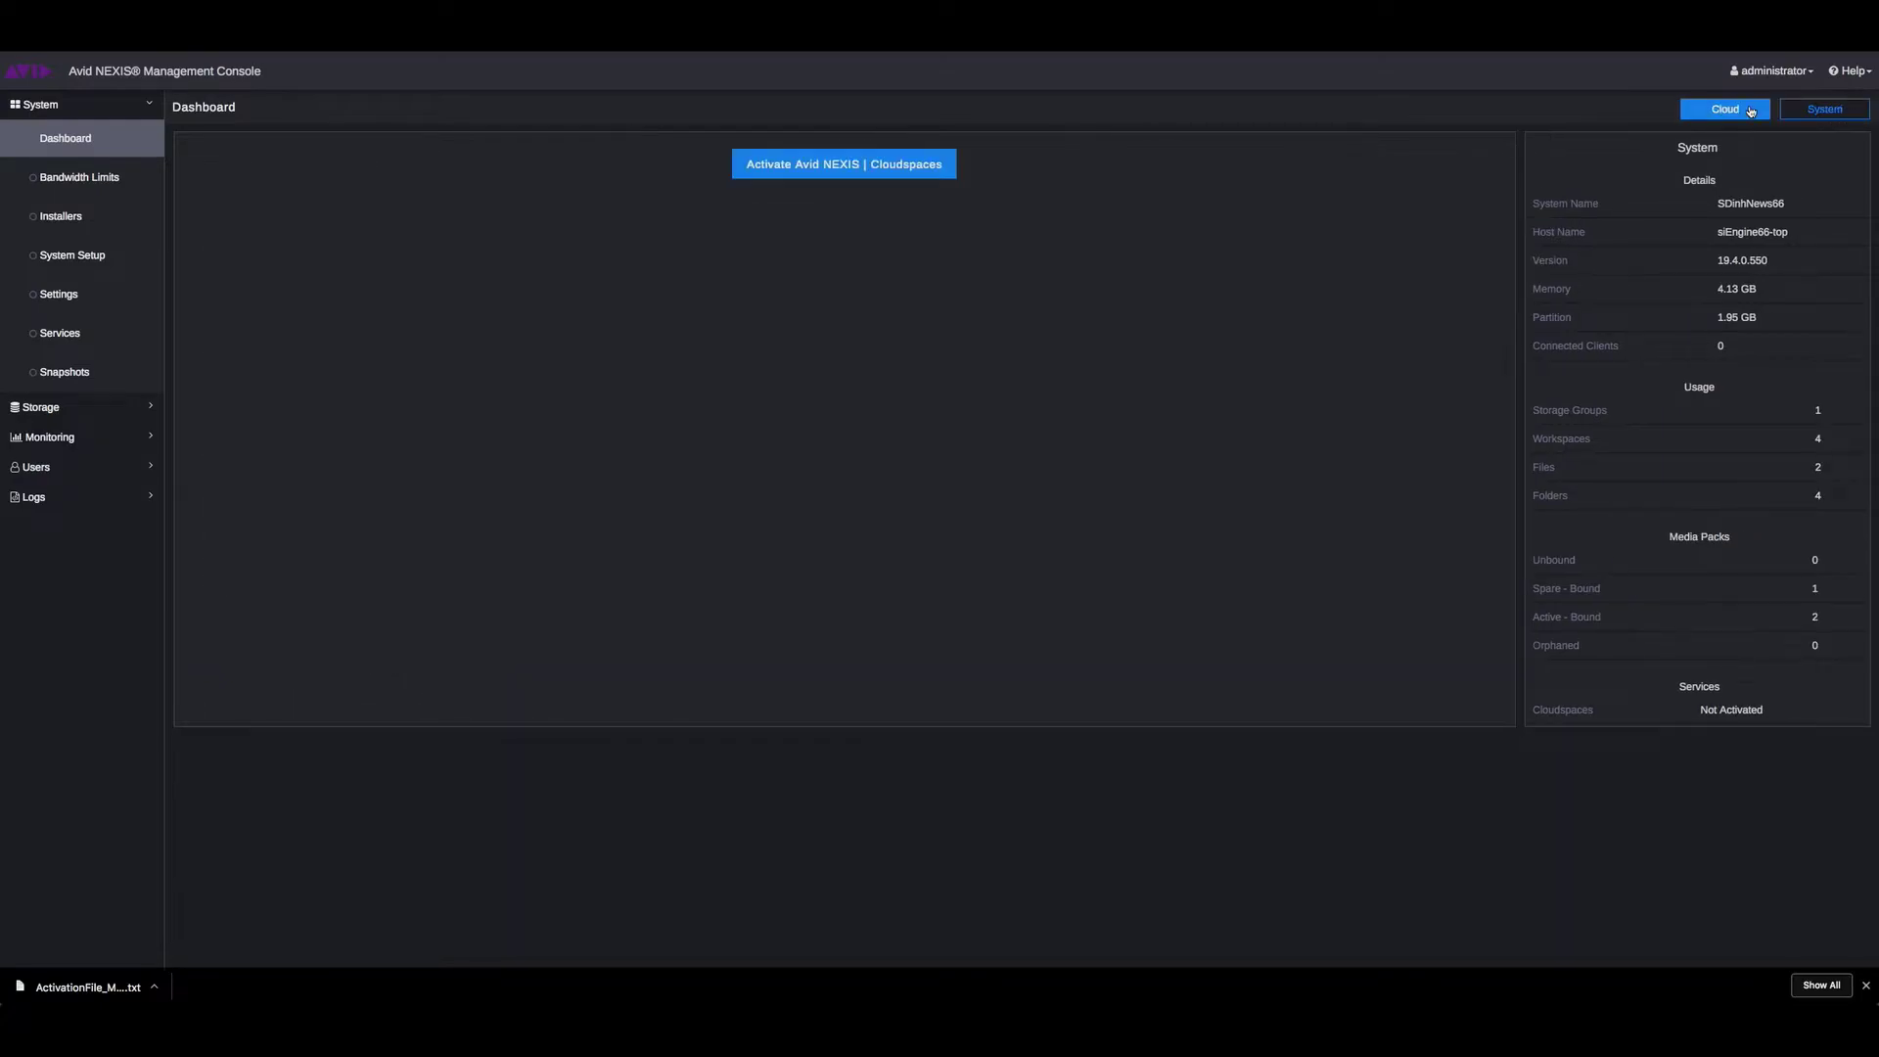
click(901, 168)
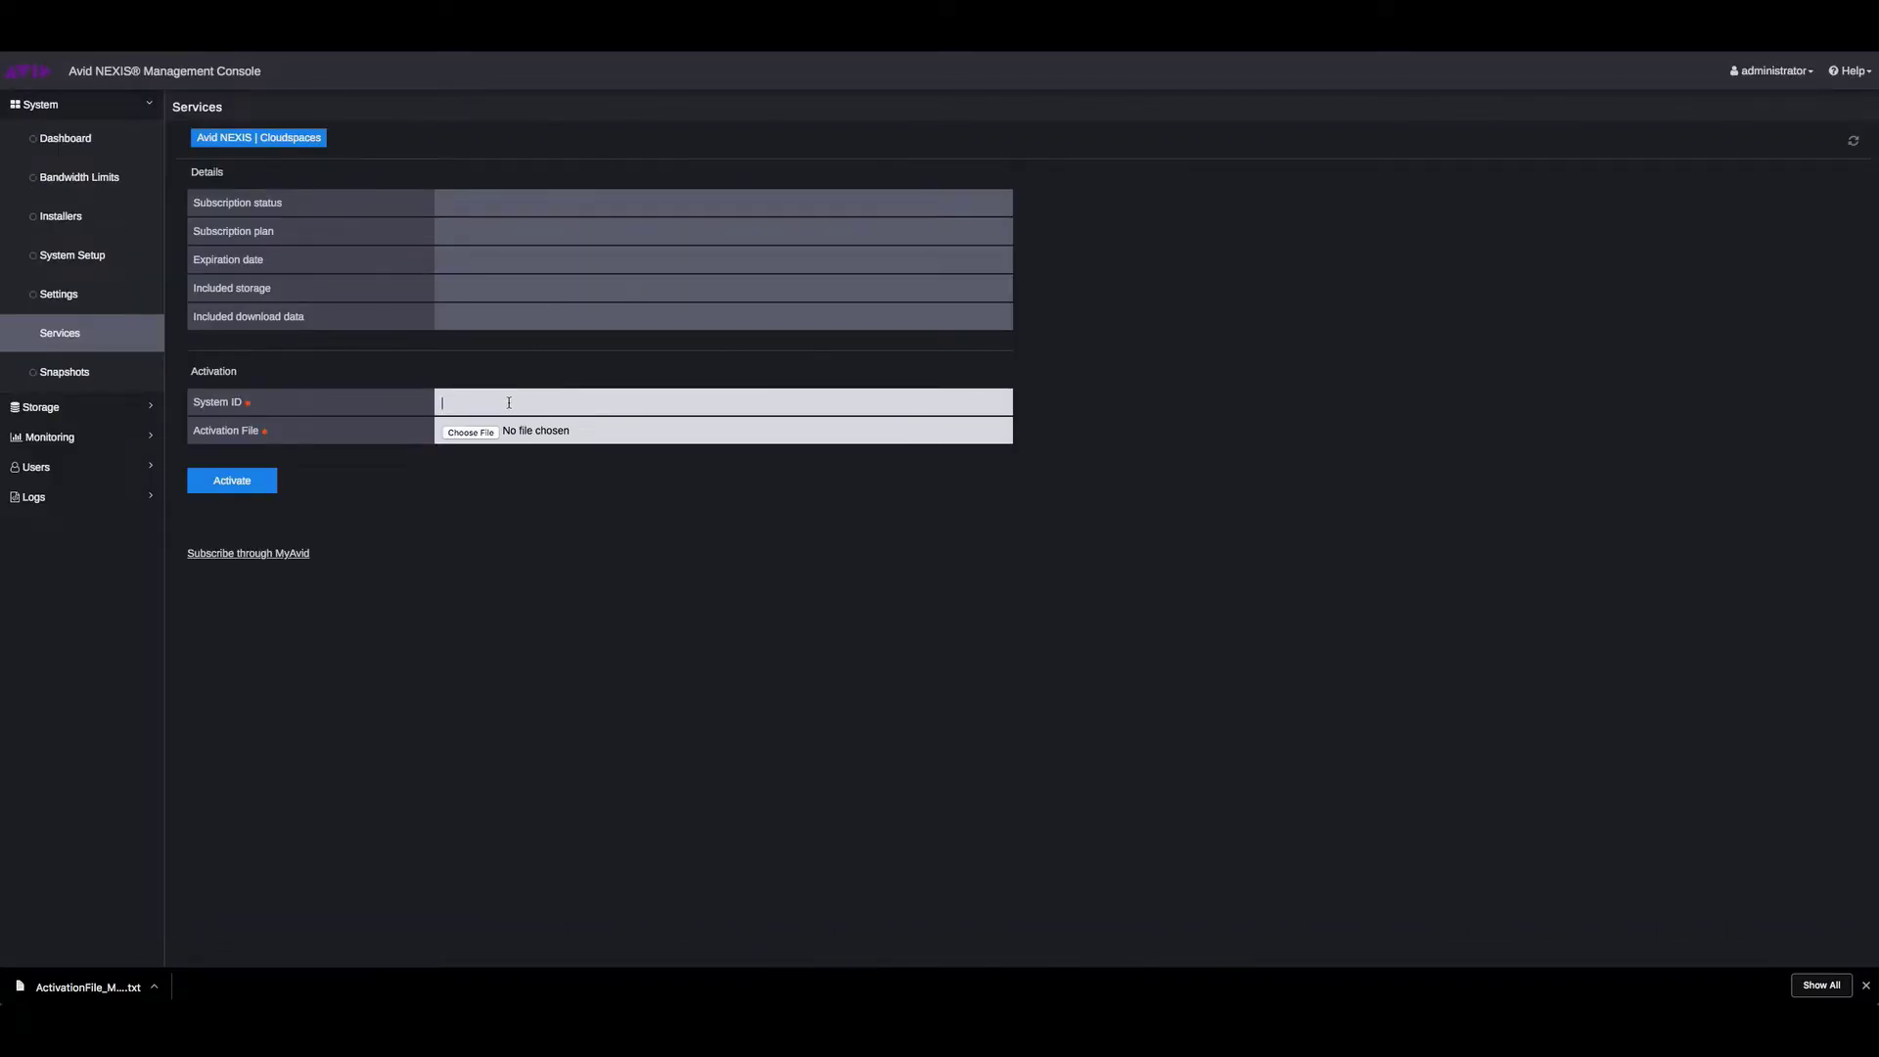
- Paste the System ID, load ActivationFile_Mar21.txt from Documents, and activate Cloudspaces, confirming the warning
text(50656229)
click(471, 432)
click(738, 161)
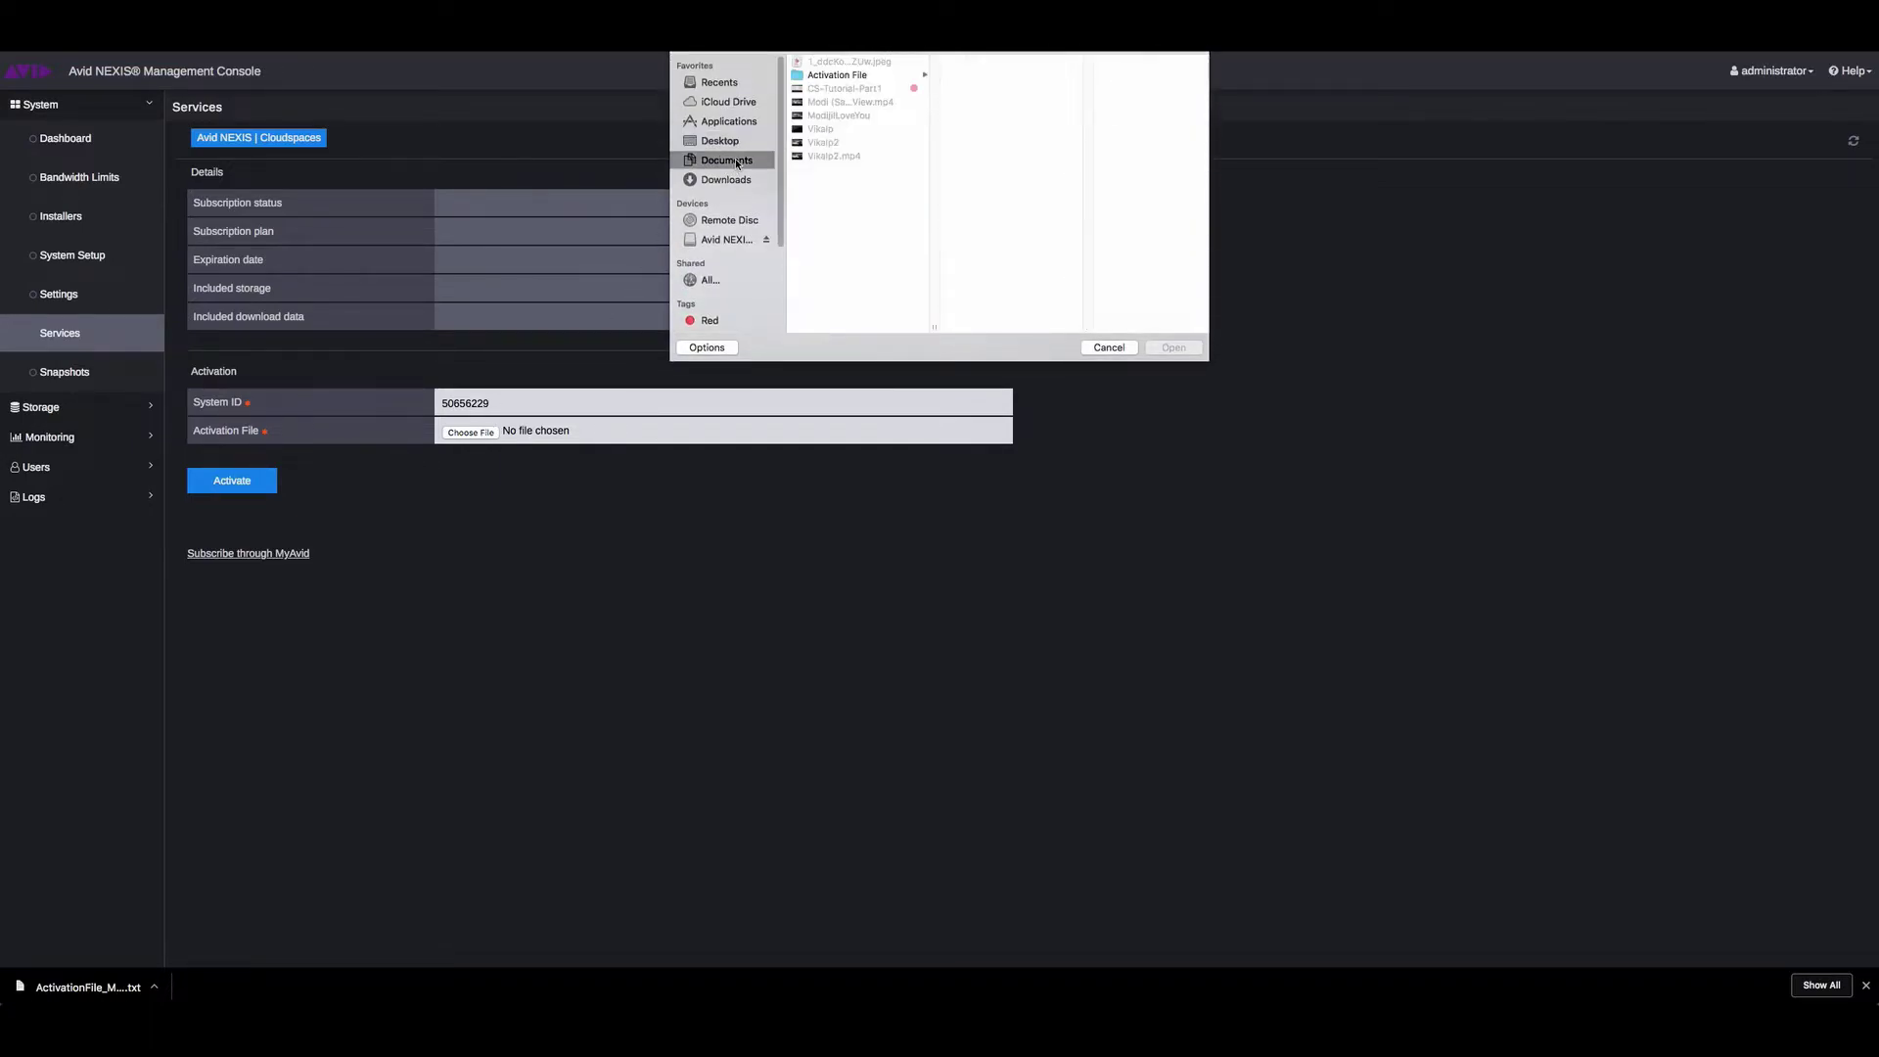
click(884, 77)
click(974, 61)
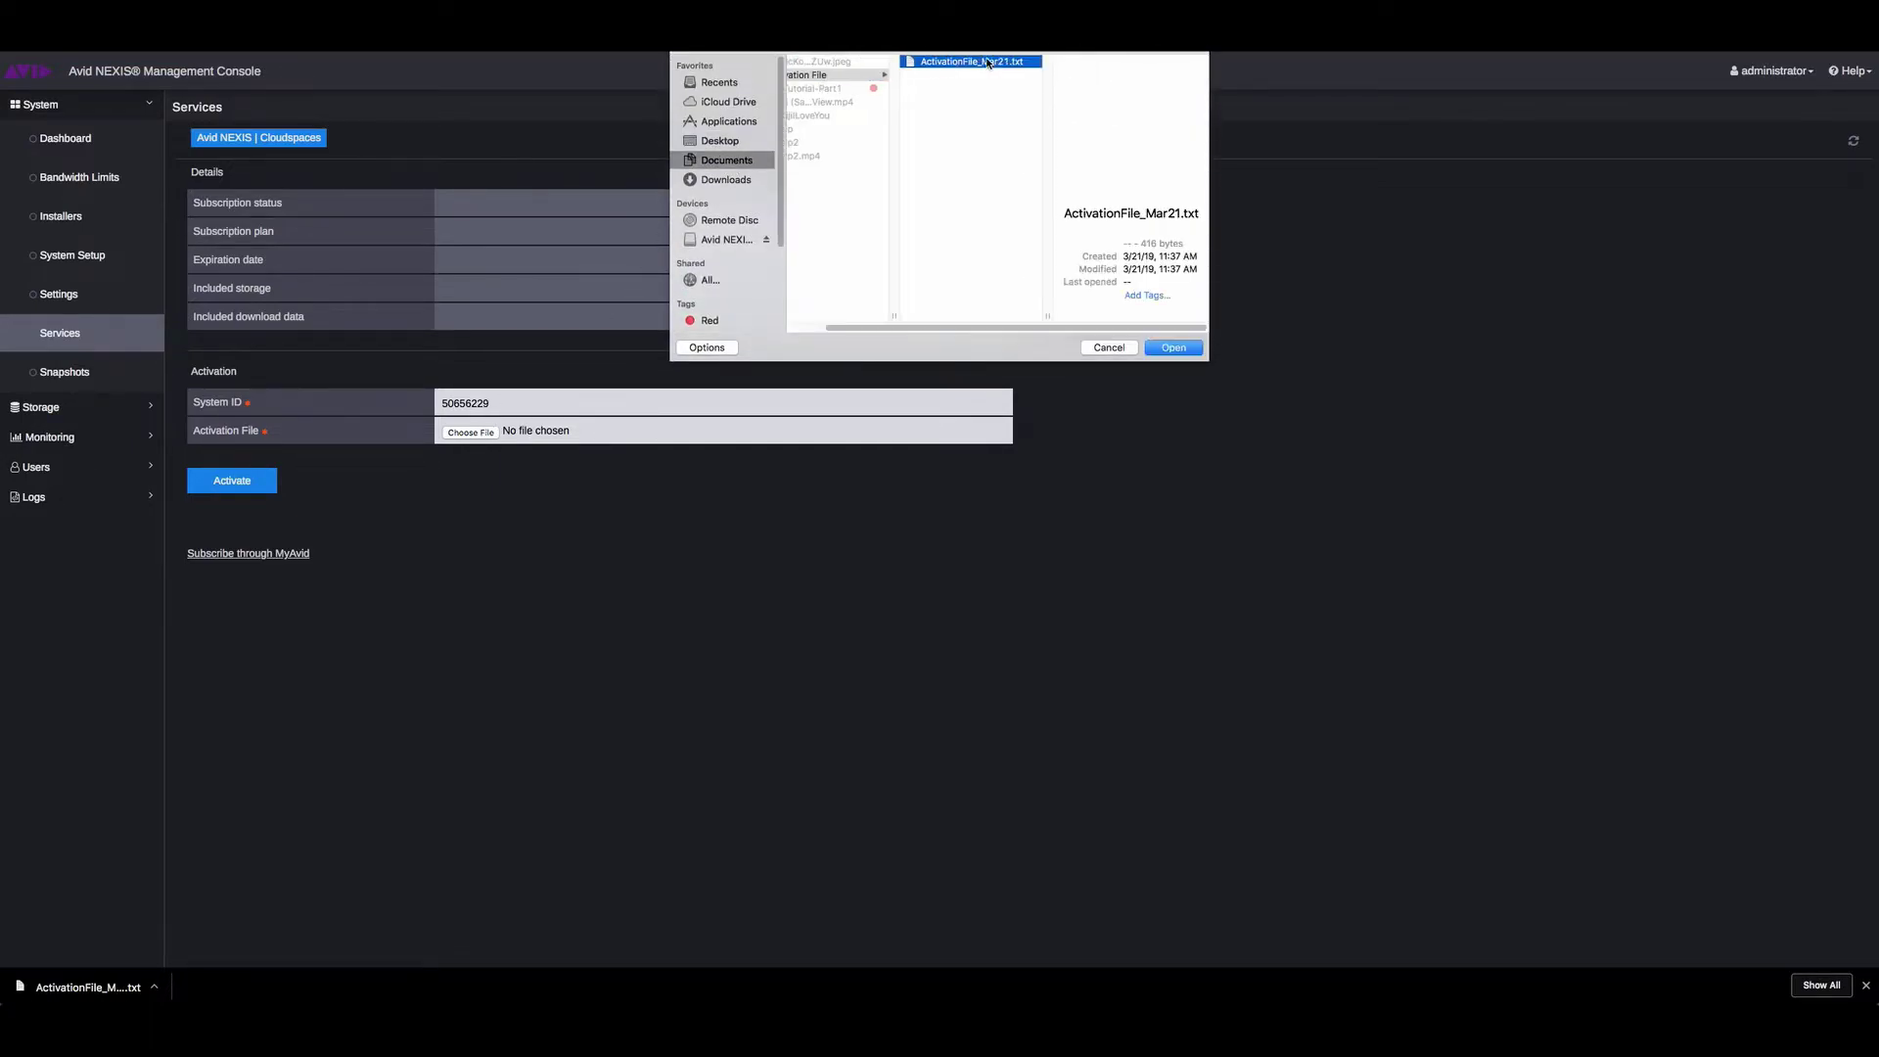
click(1174, 348)
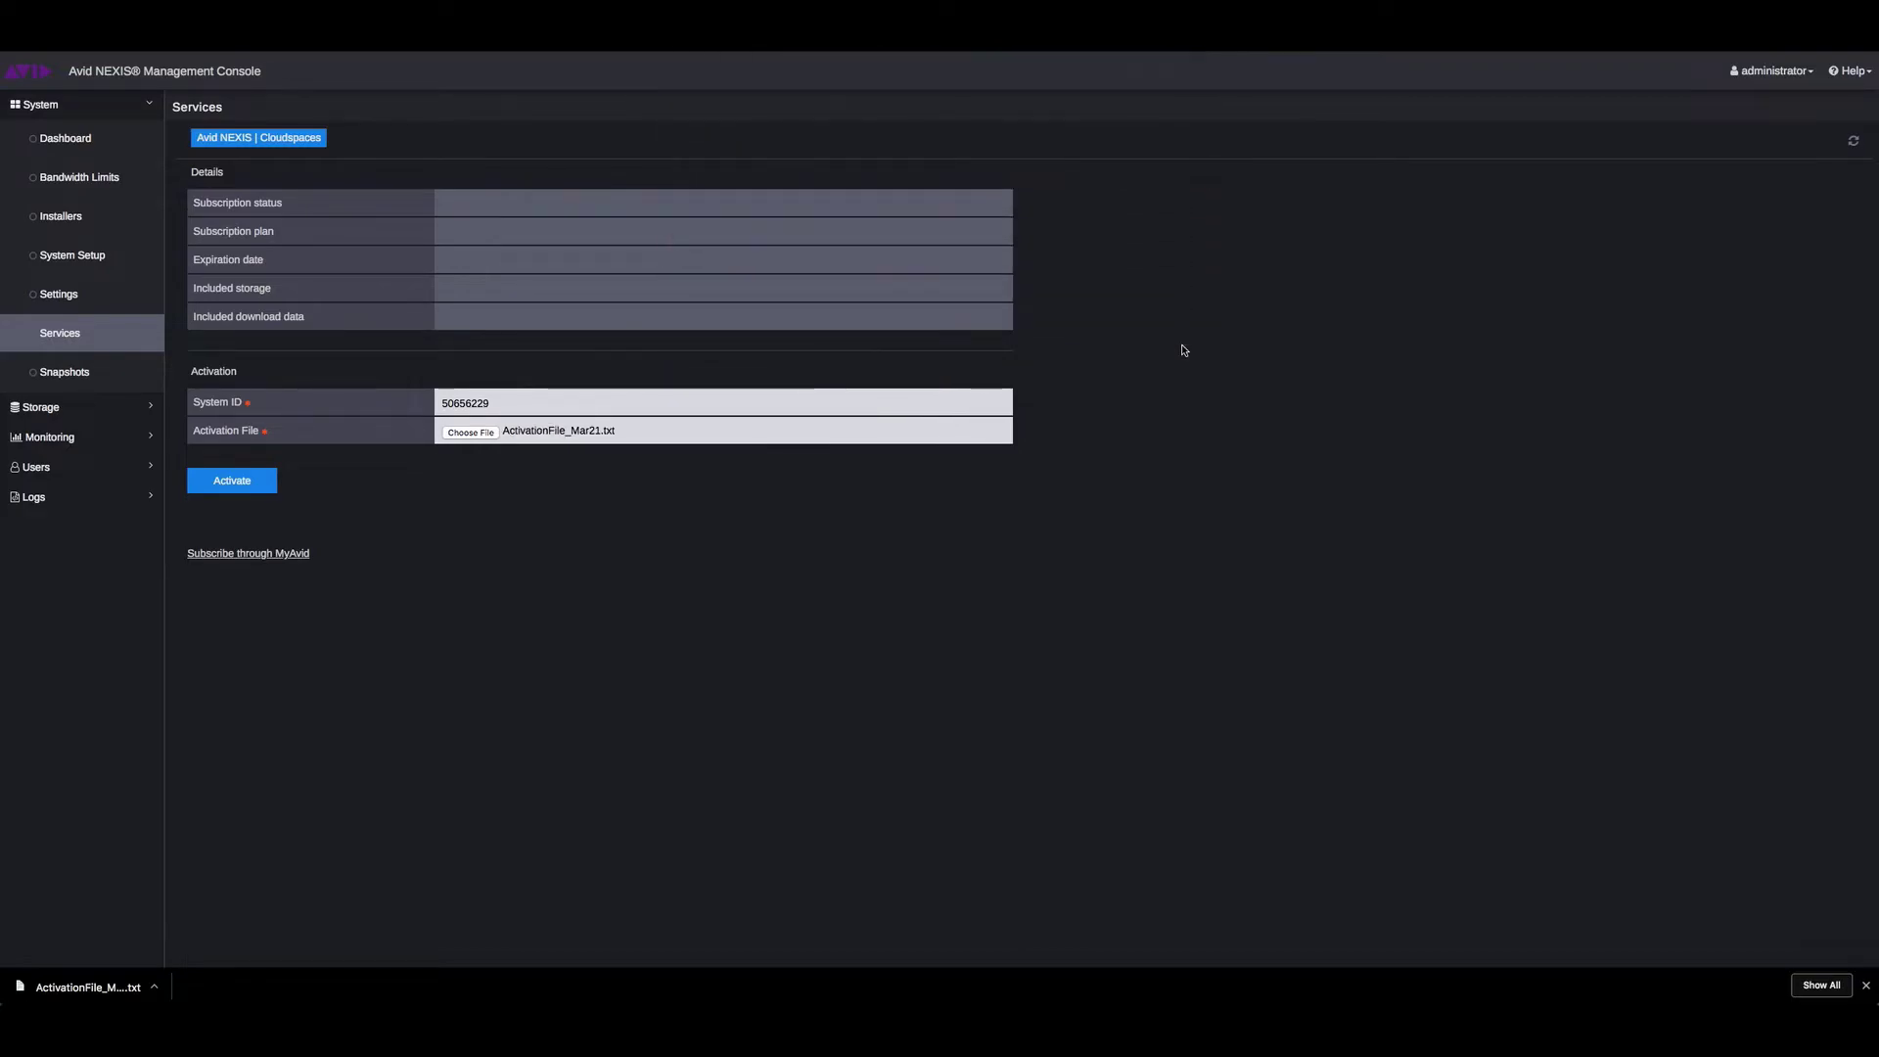
click(262, 489)
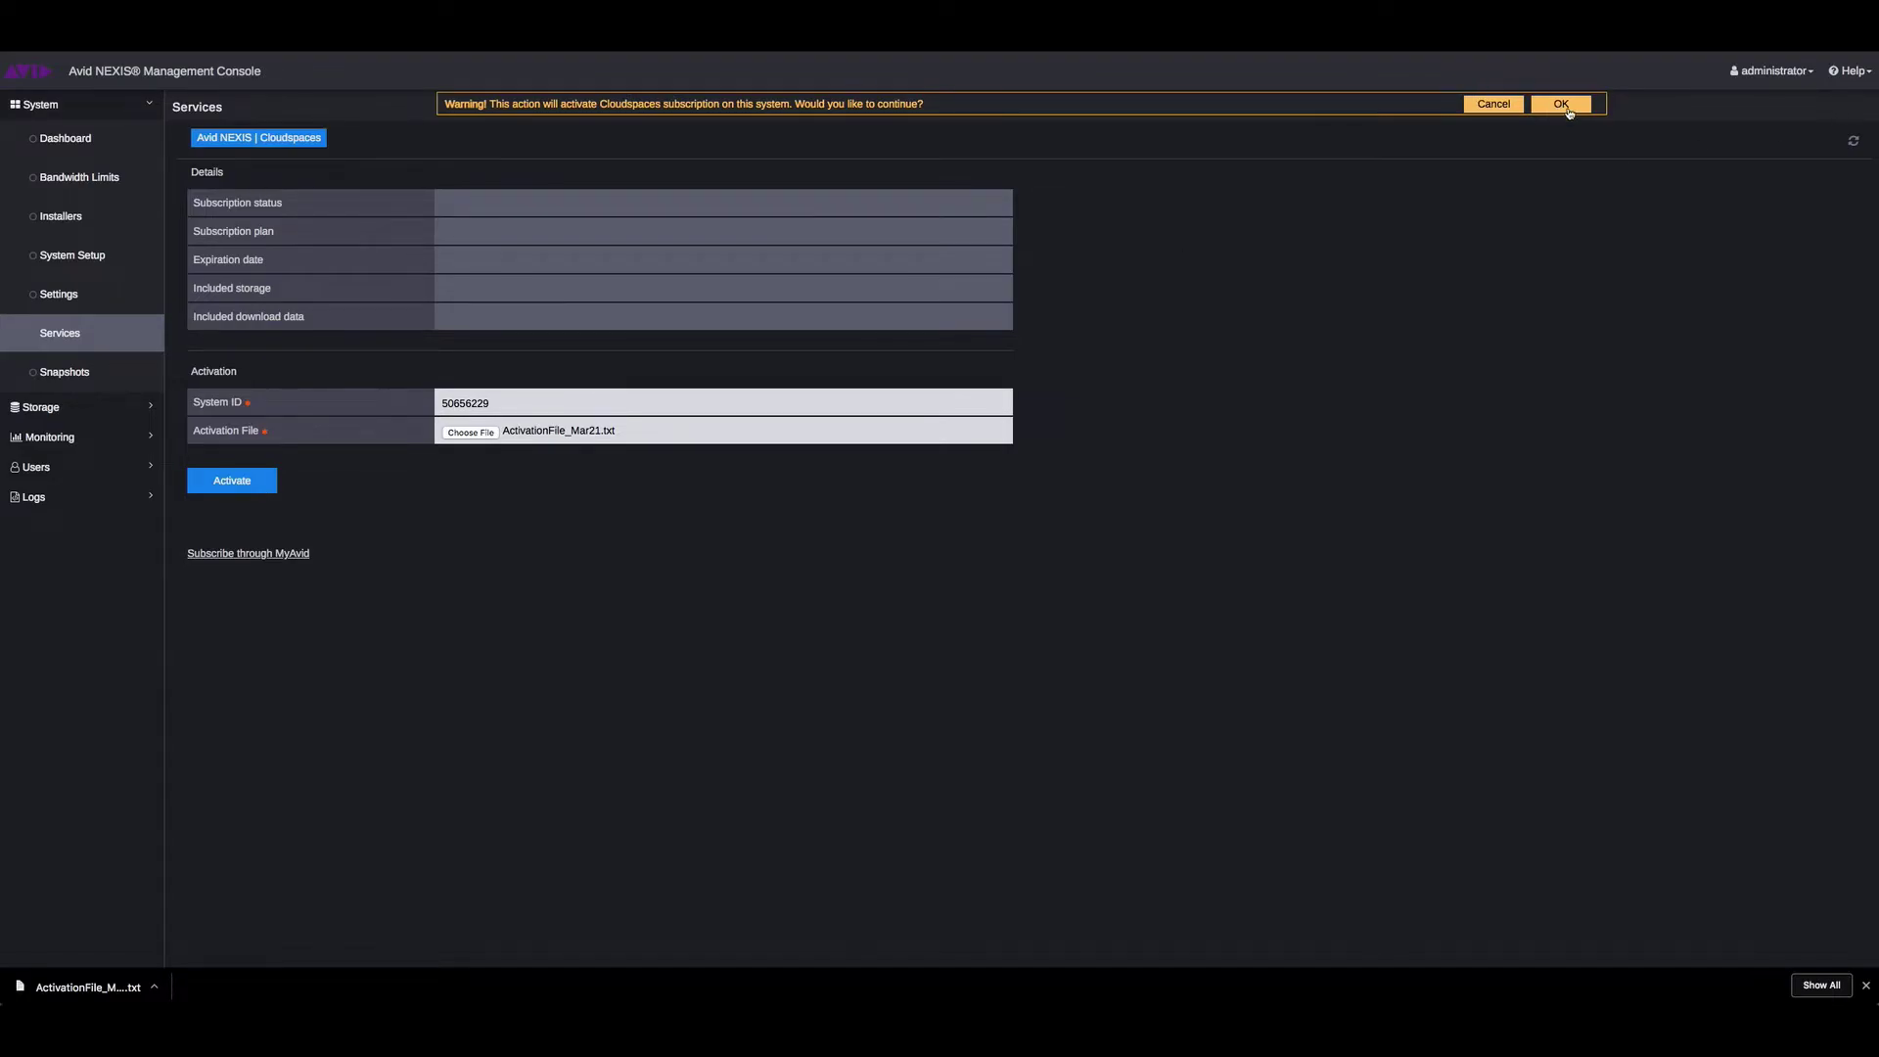
click(1563, 104)
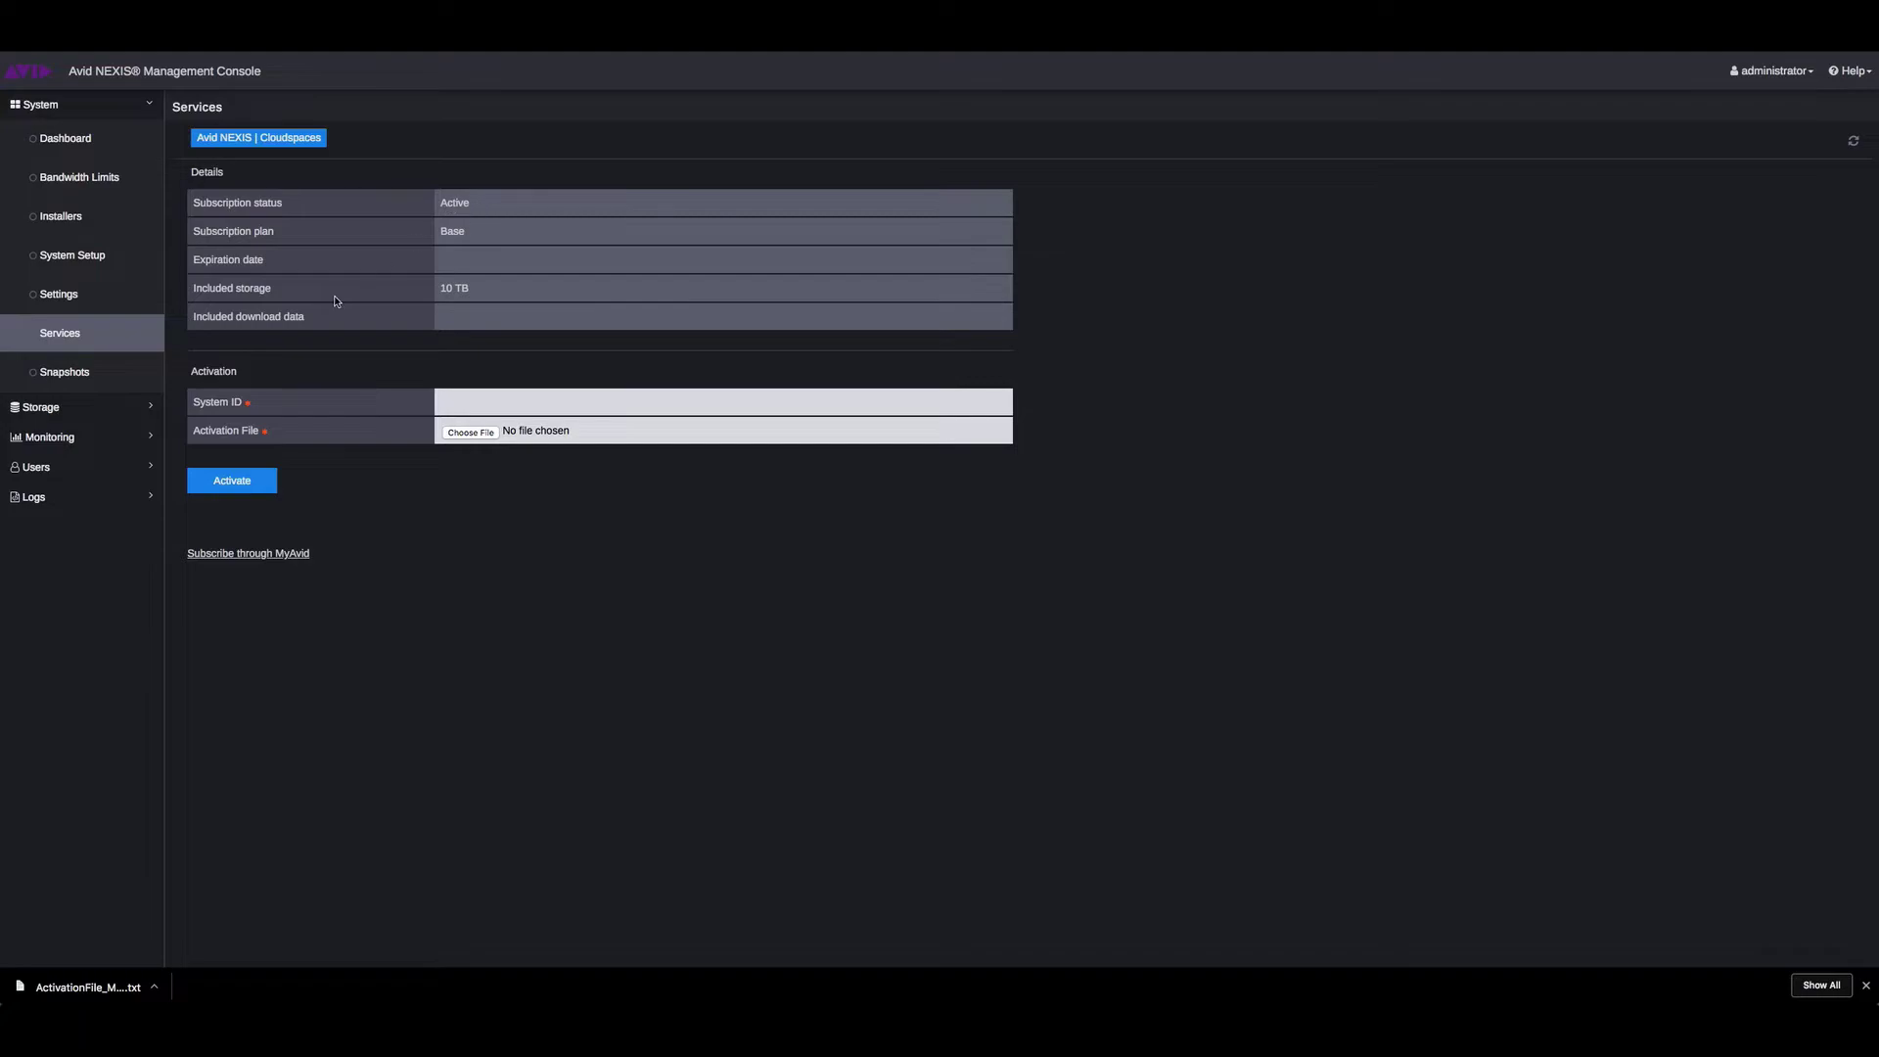
- Expand Storage and check Storage Groups for the new Cloudspaces cloud group beside onpremSG1
click(84, 406)
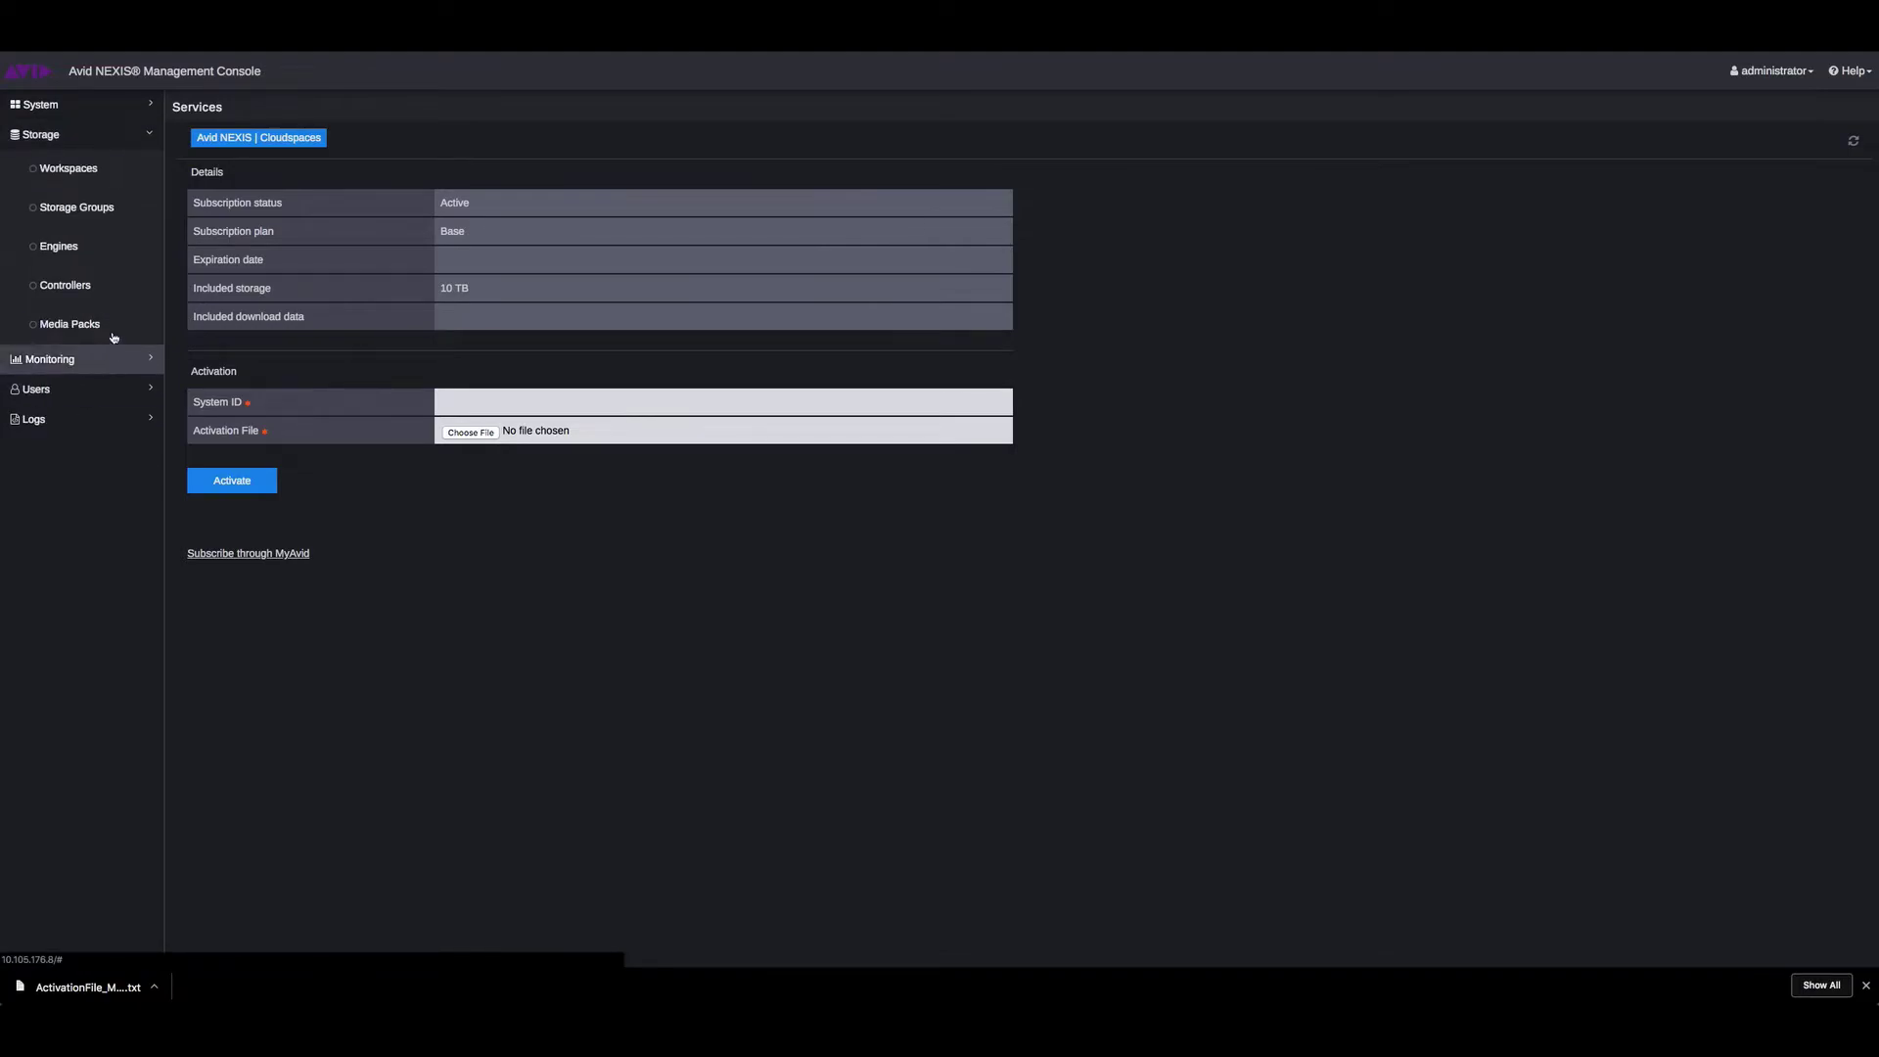
click(105, 214)
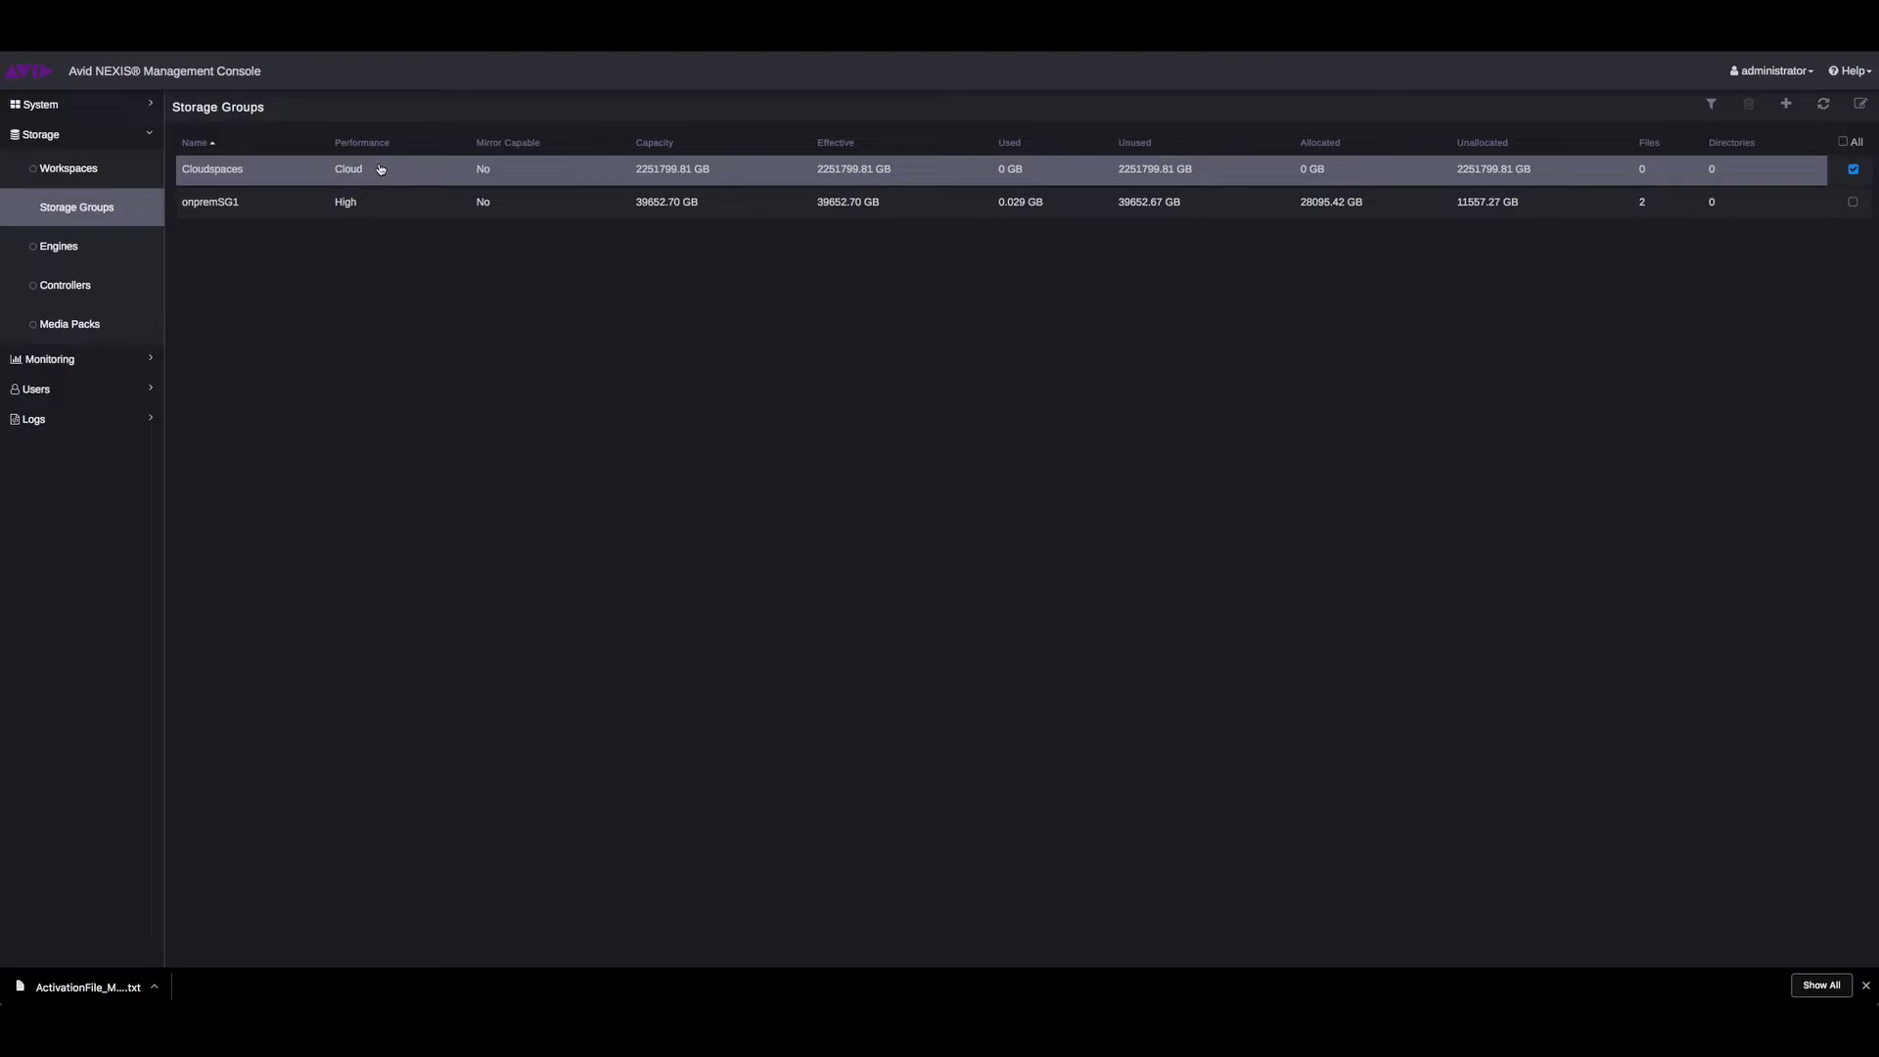
- Add and save workspace 'cloud-workspace' with 250 GB capacity and access for all users
click(138, 167)
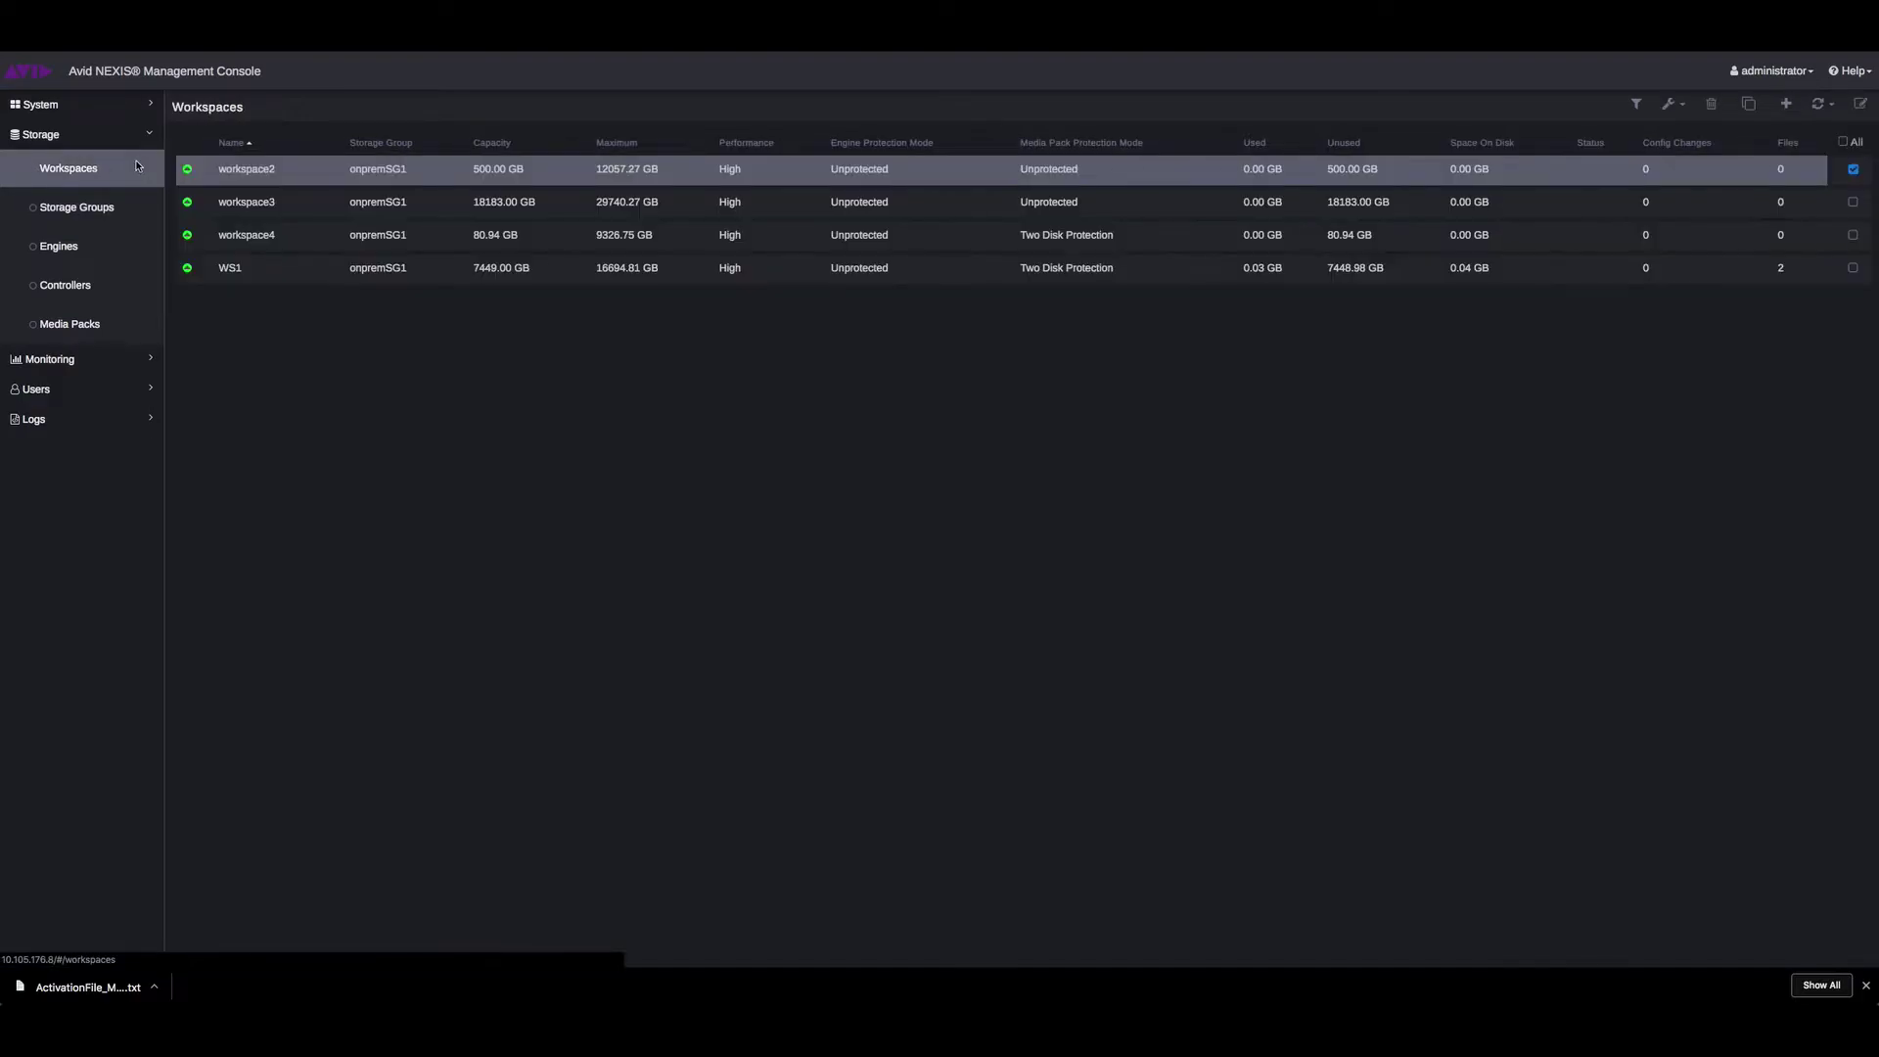
click(1776, 116)
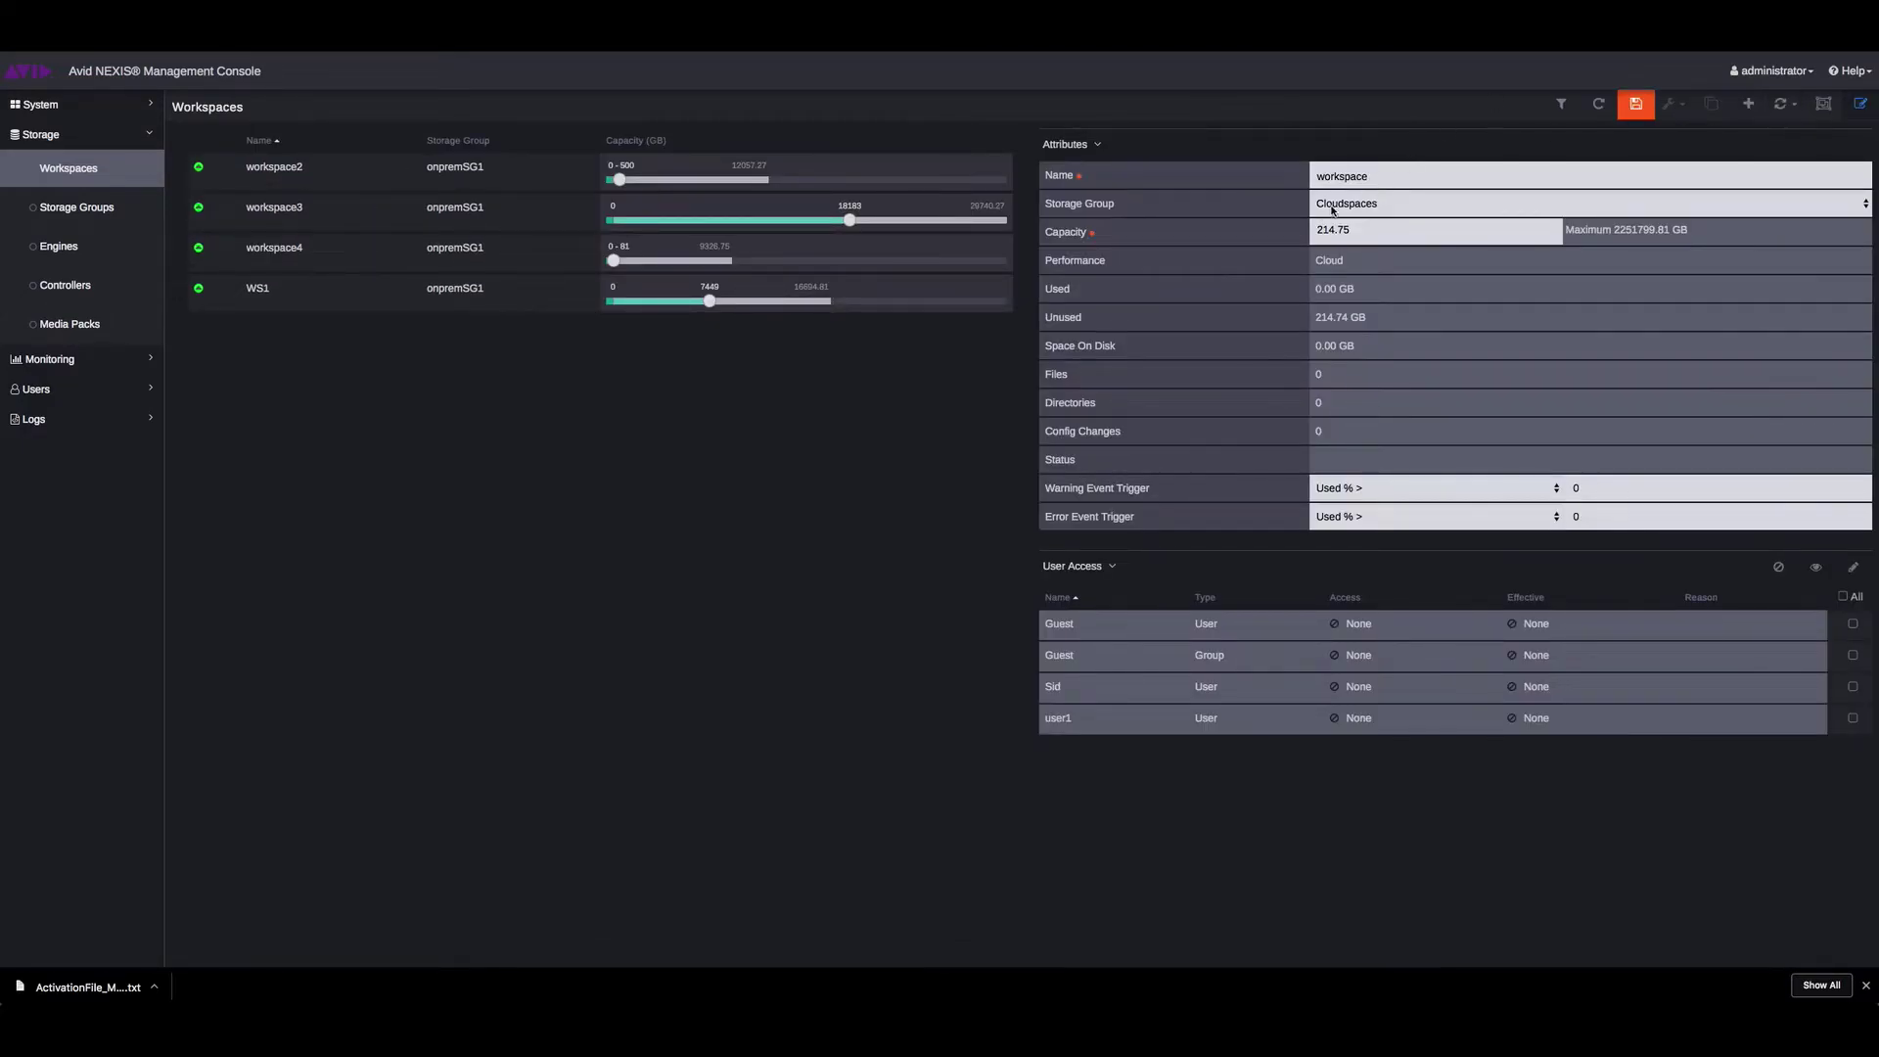
drag(1388, 178, 1242, 159)
text(cloud-worksapce)
key(Tab)
key(Tab)
text(250)
click(1843, 596)
click(1633, 103)
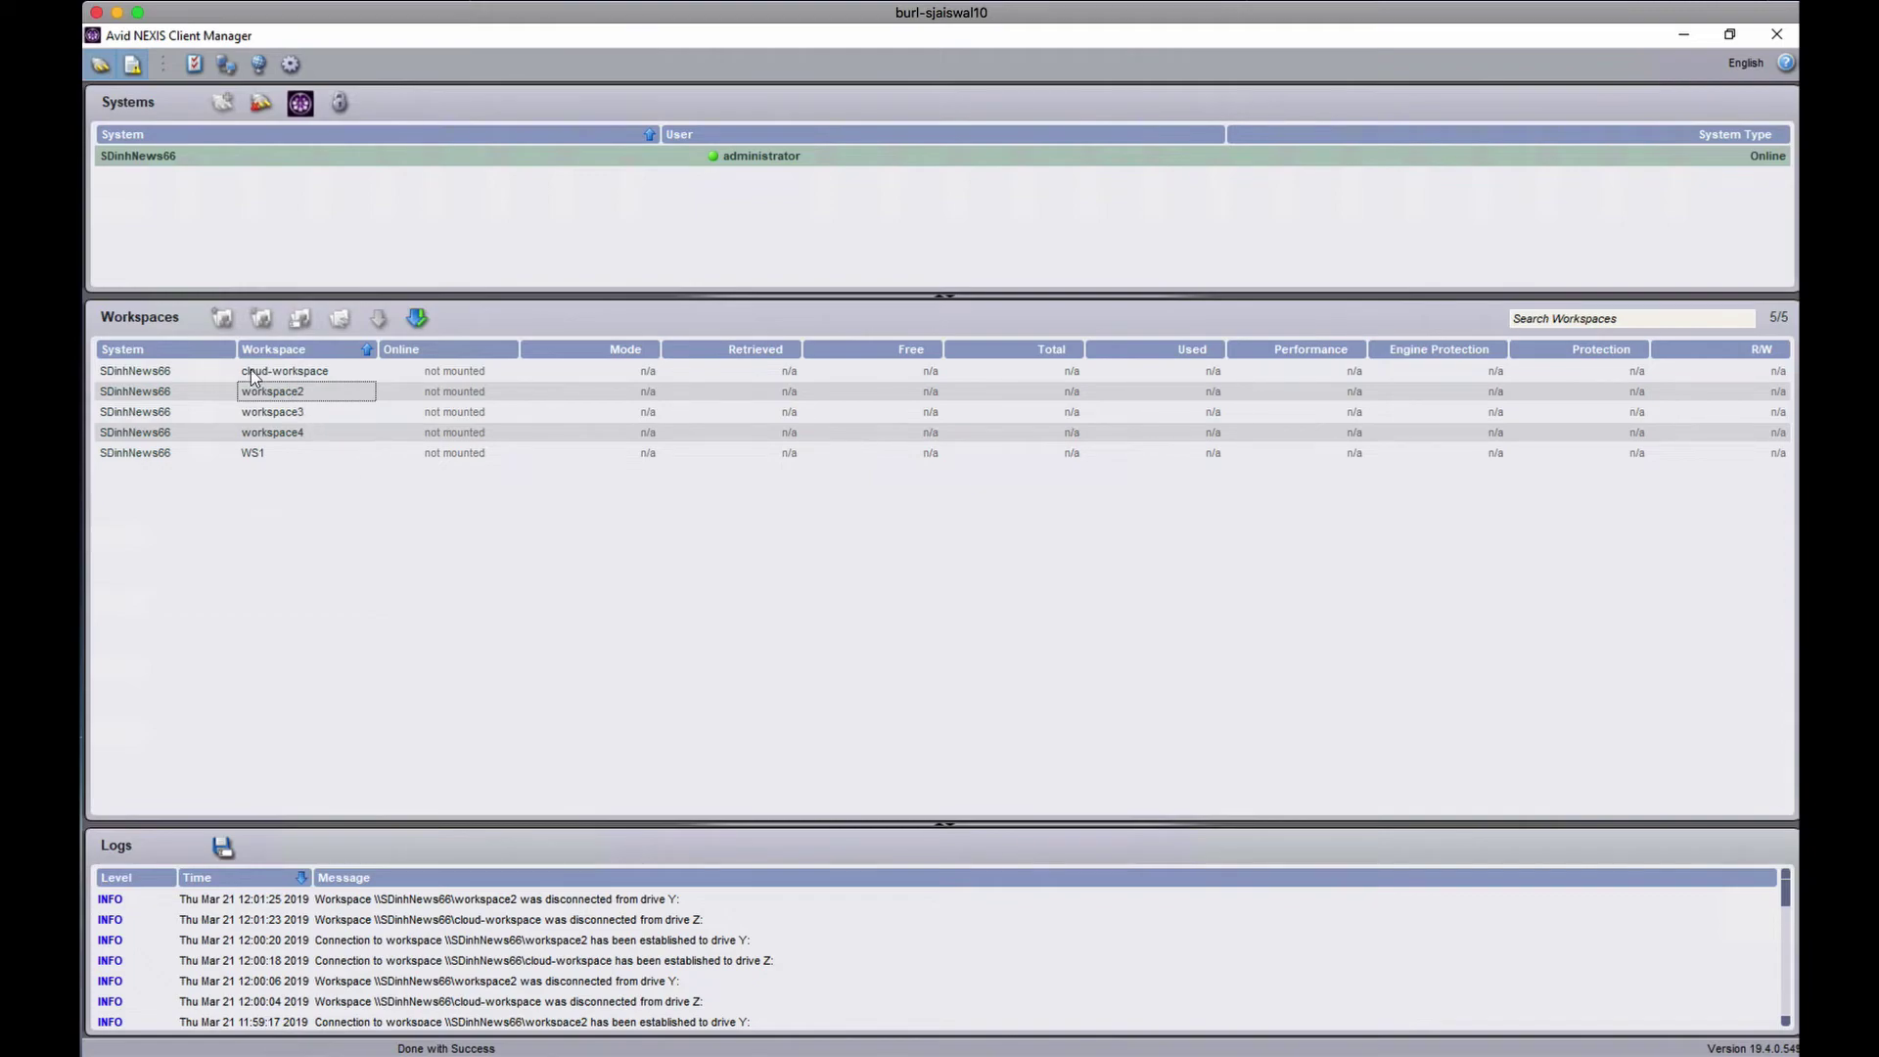
- Mount cloud-workspace as drive Z: and double-click workspace2 to mount it as Y:
click(300, 376)
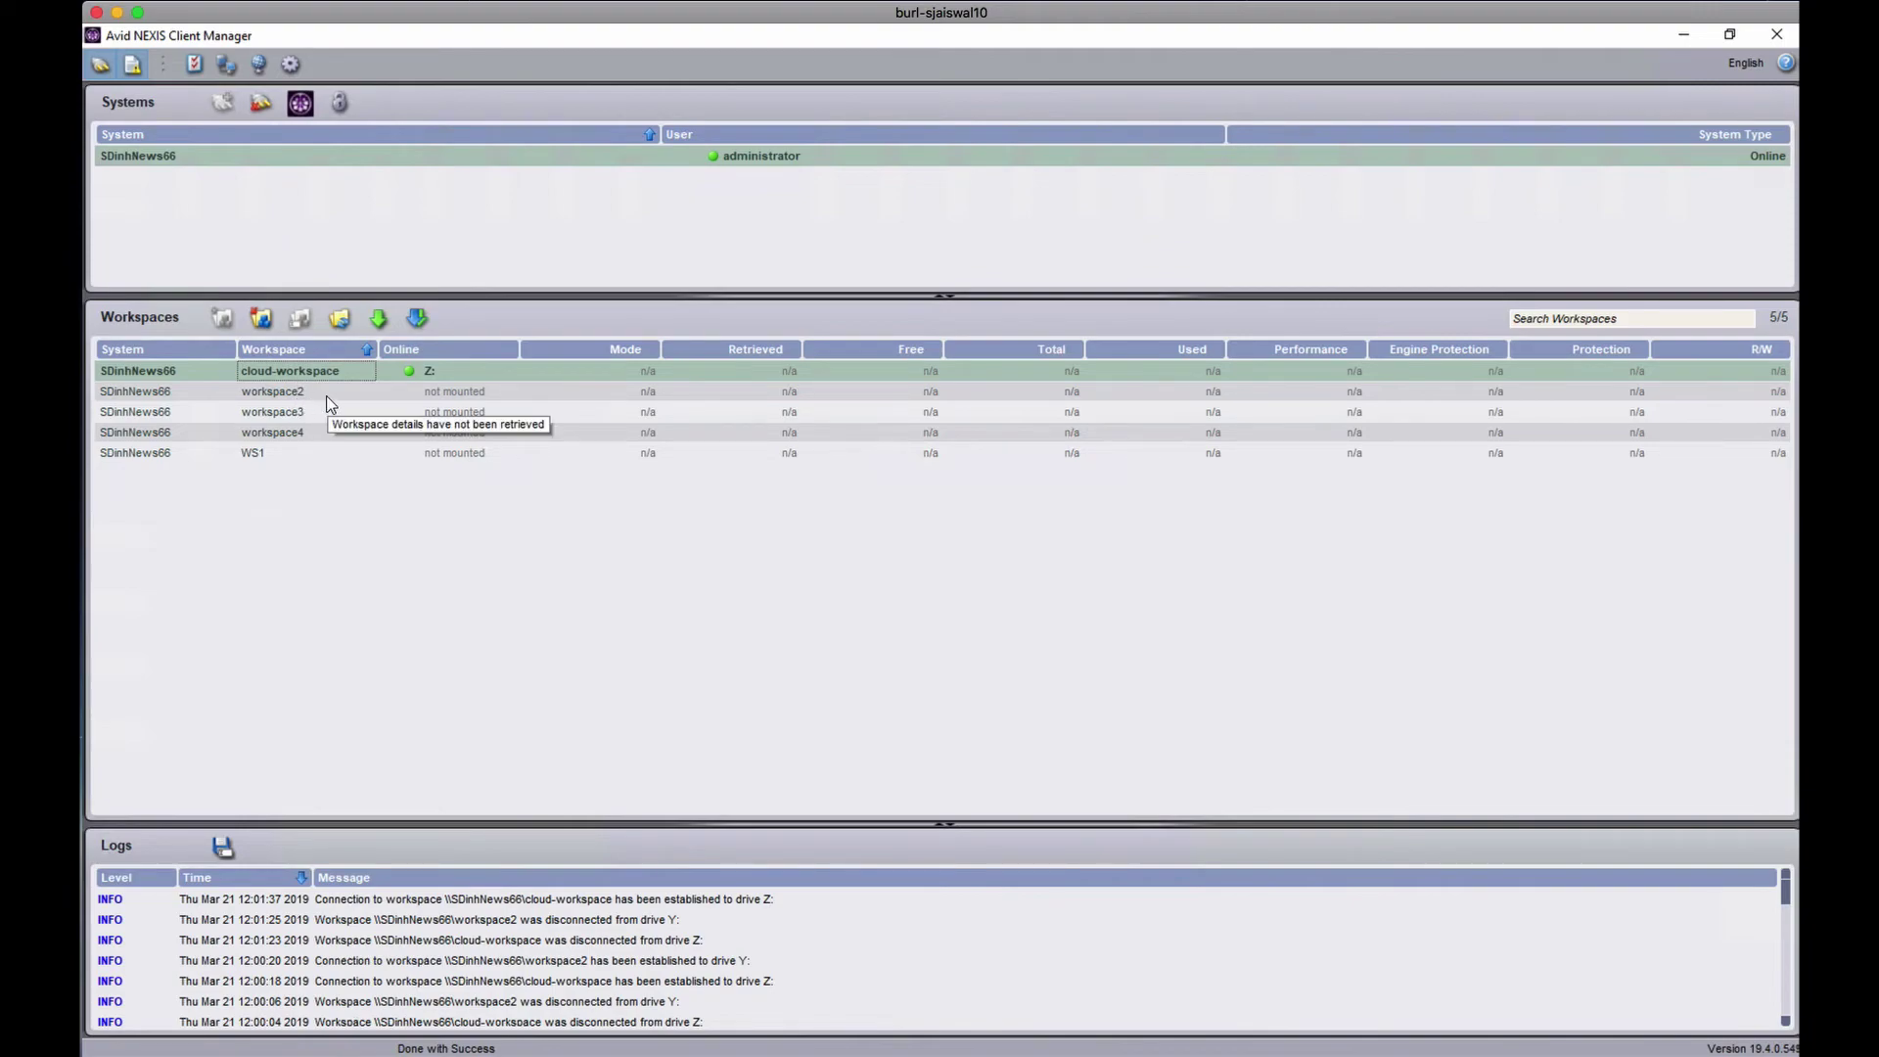
double_click(329, 393)
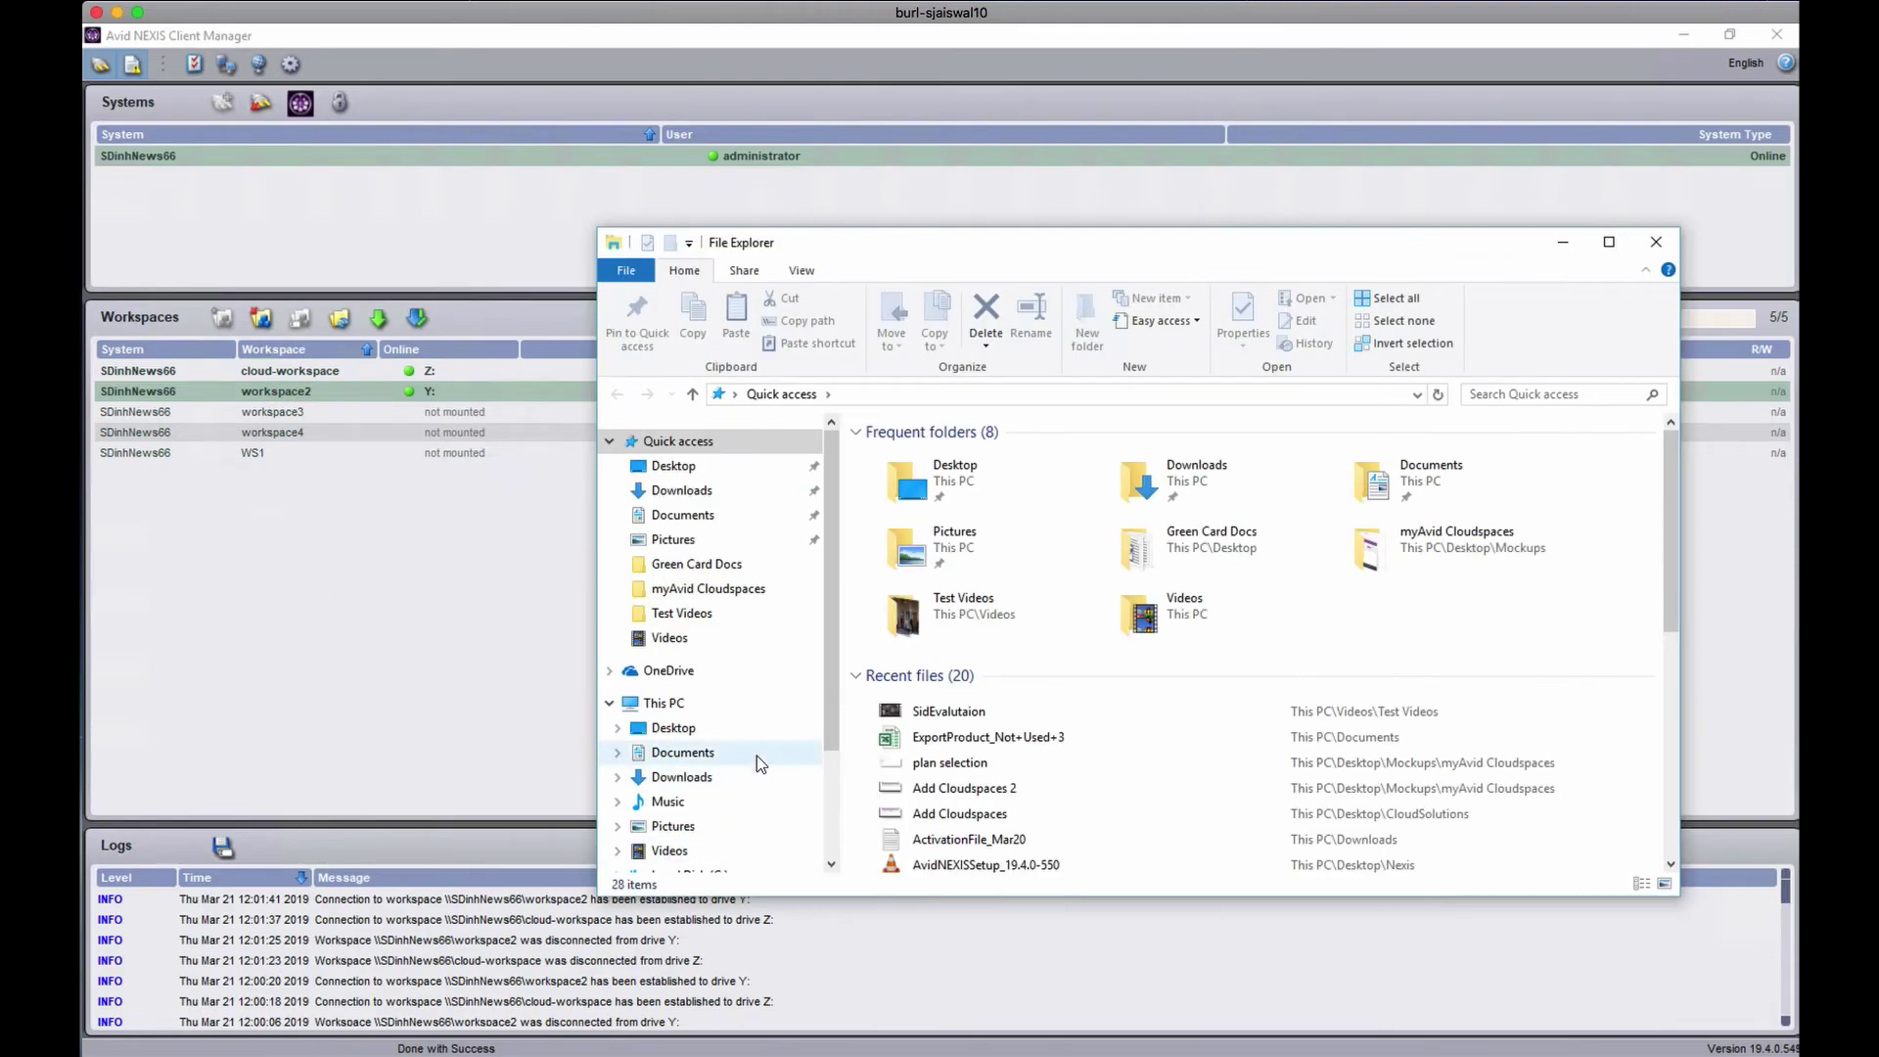
- Copy Test Video from workspace2 (Y:) and paste it into the empty cloud-workspace (Z:)
scroll(756, 756, down, 1)
scroll(720, 834, down, 1)
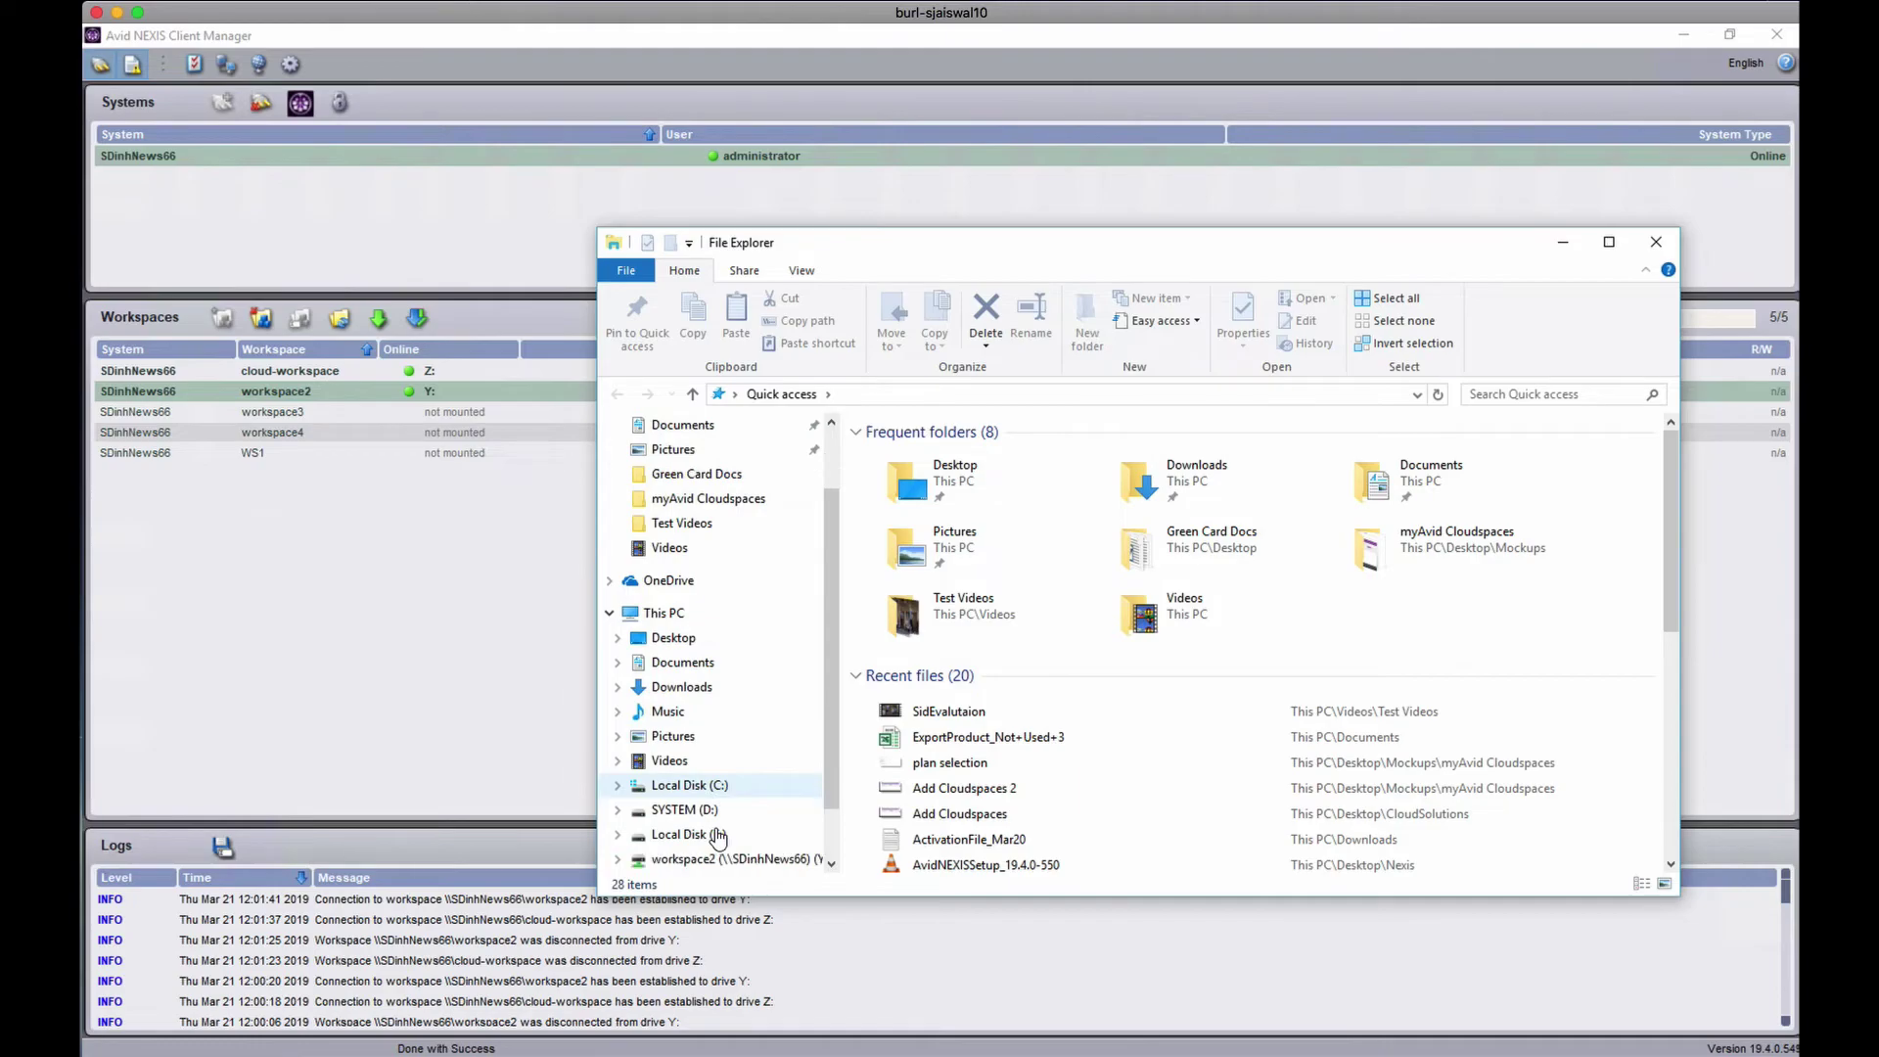
click(720, 858)
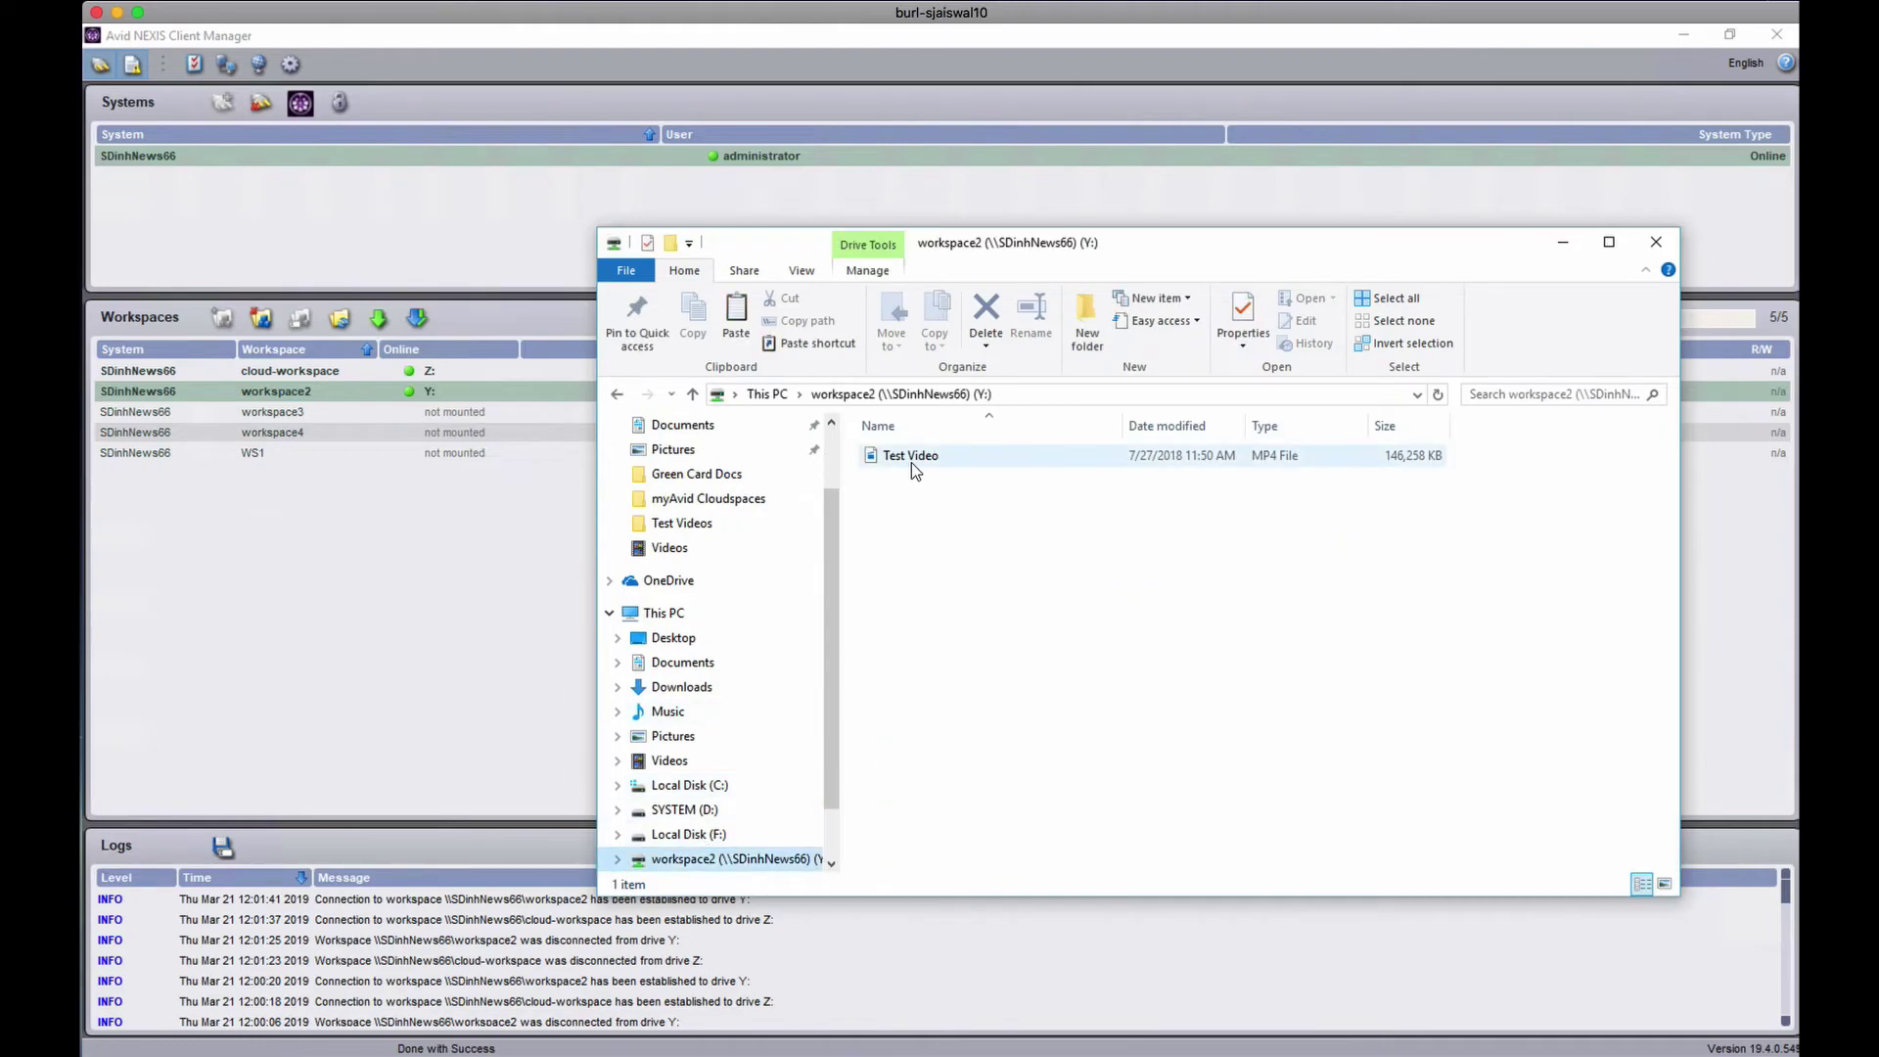
click(912, 462)
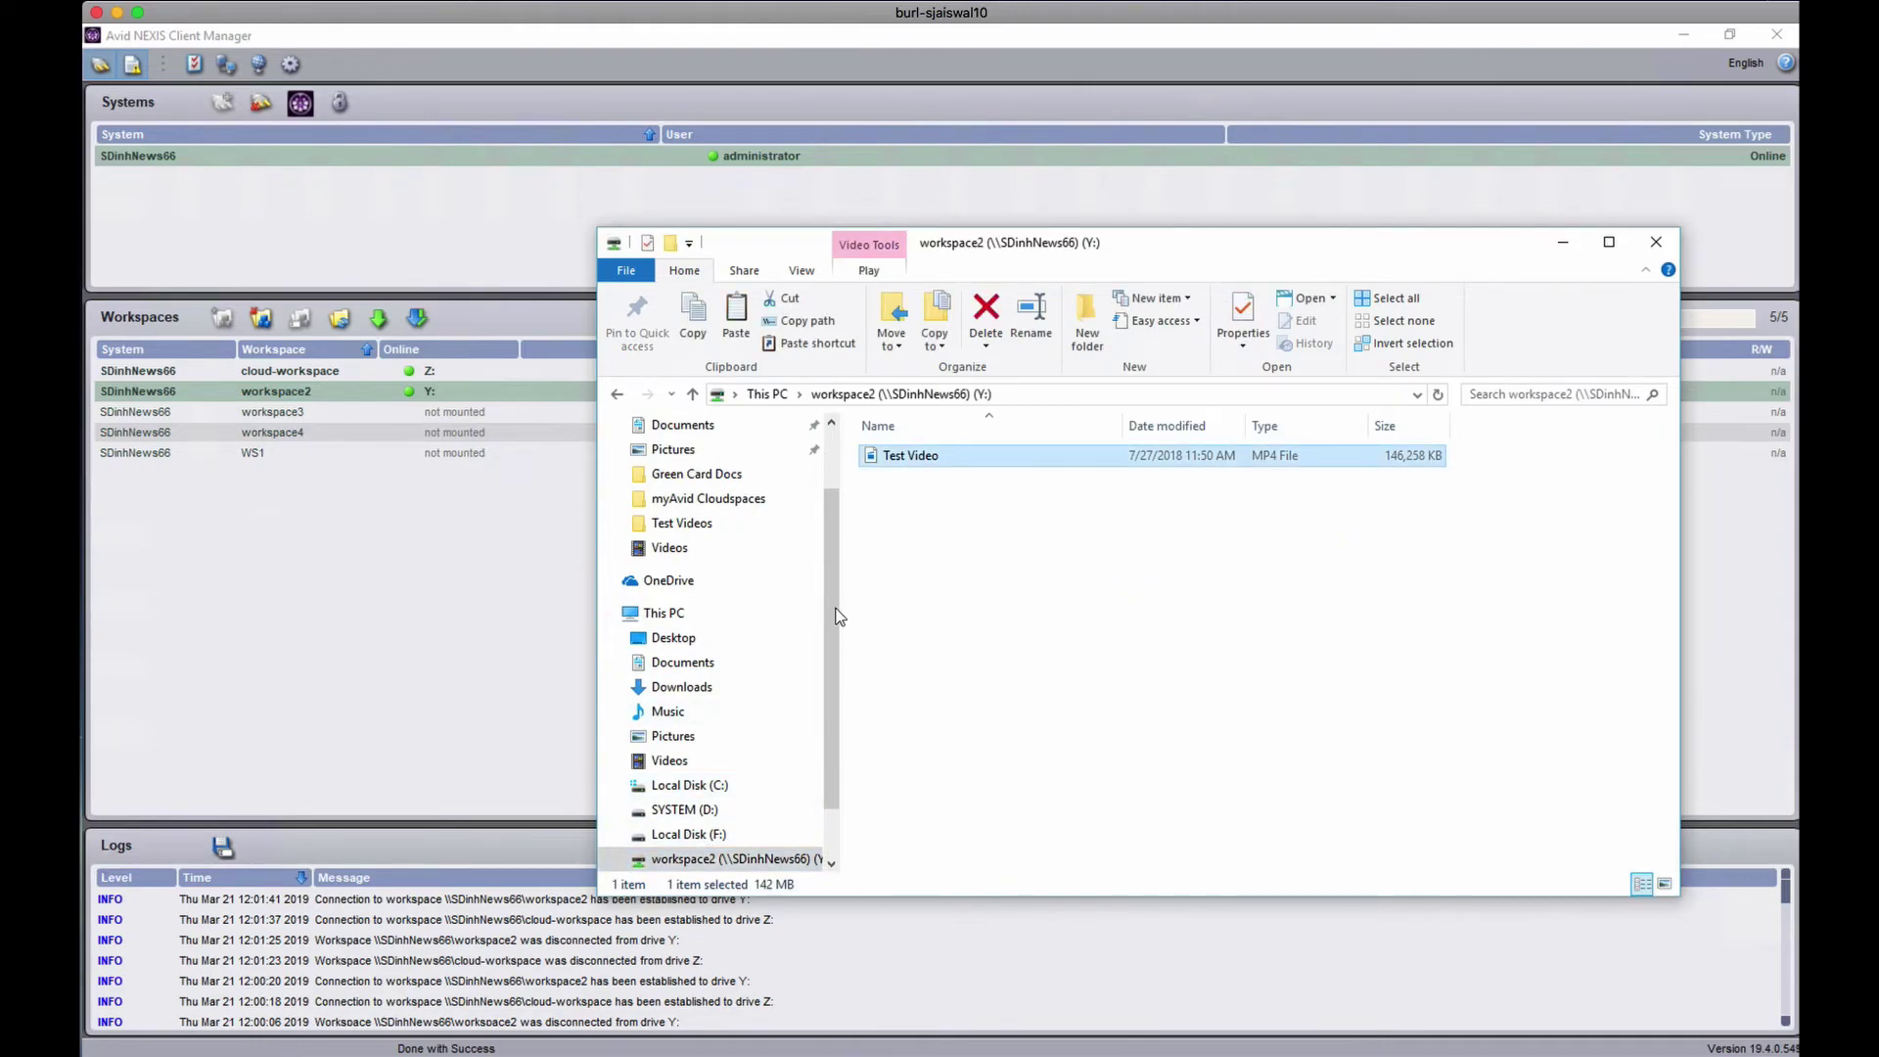
scroll(783, 714, down, 1)
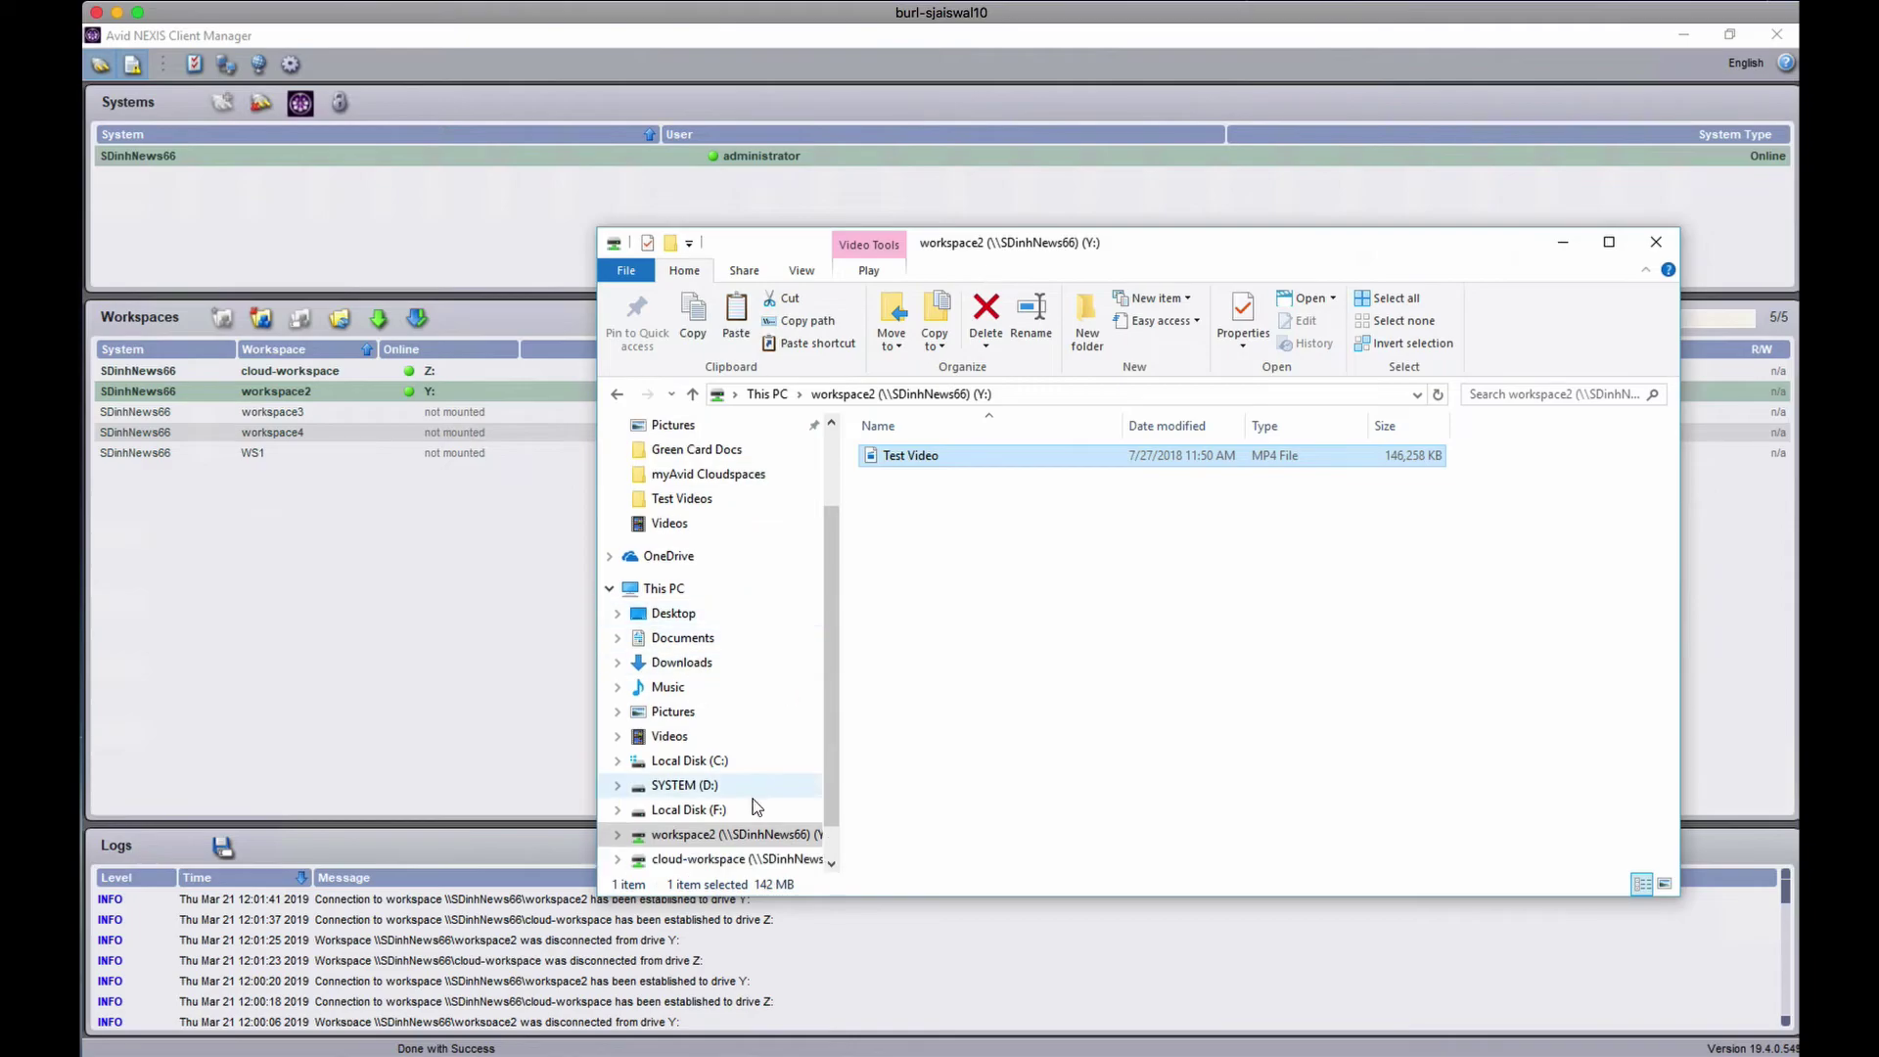
click(690, 862)
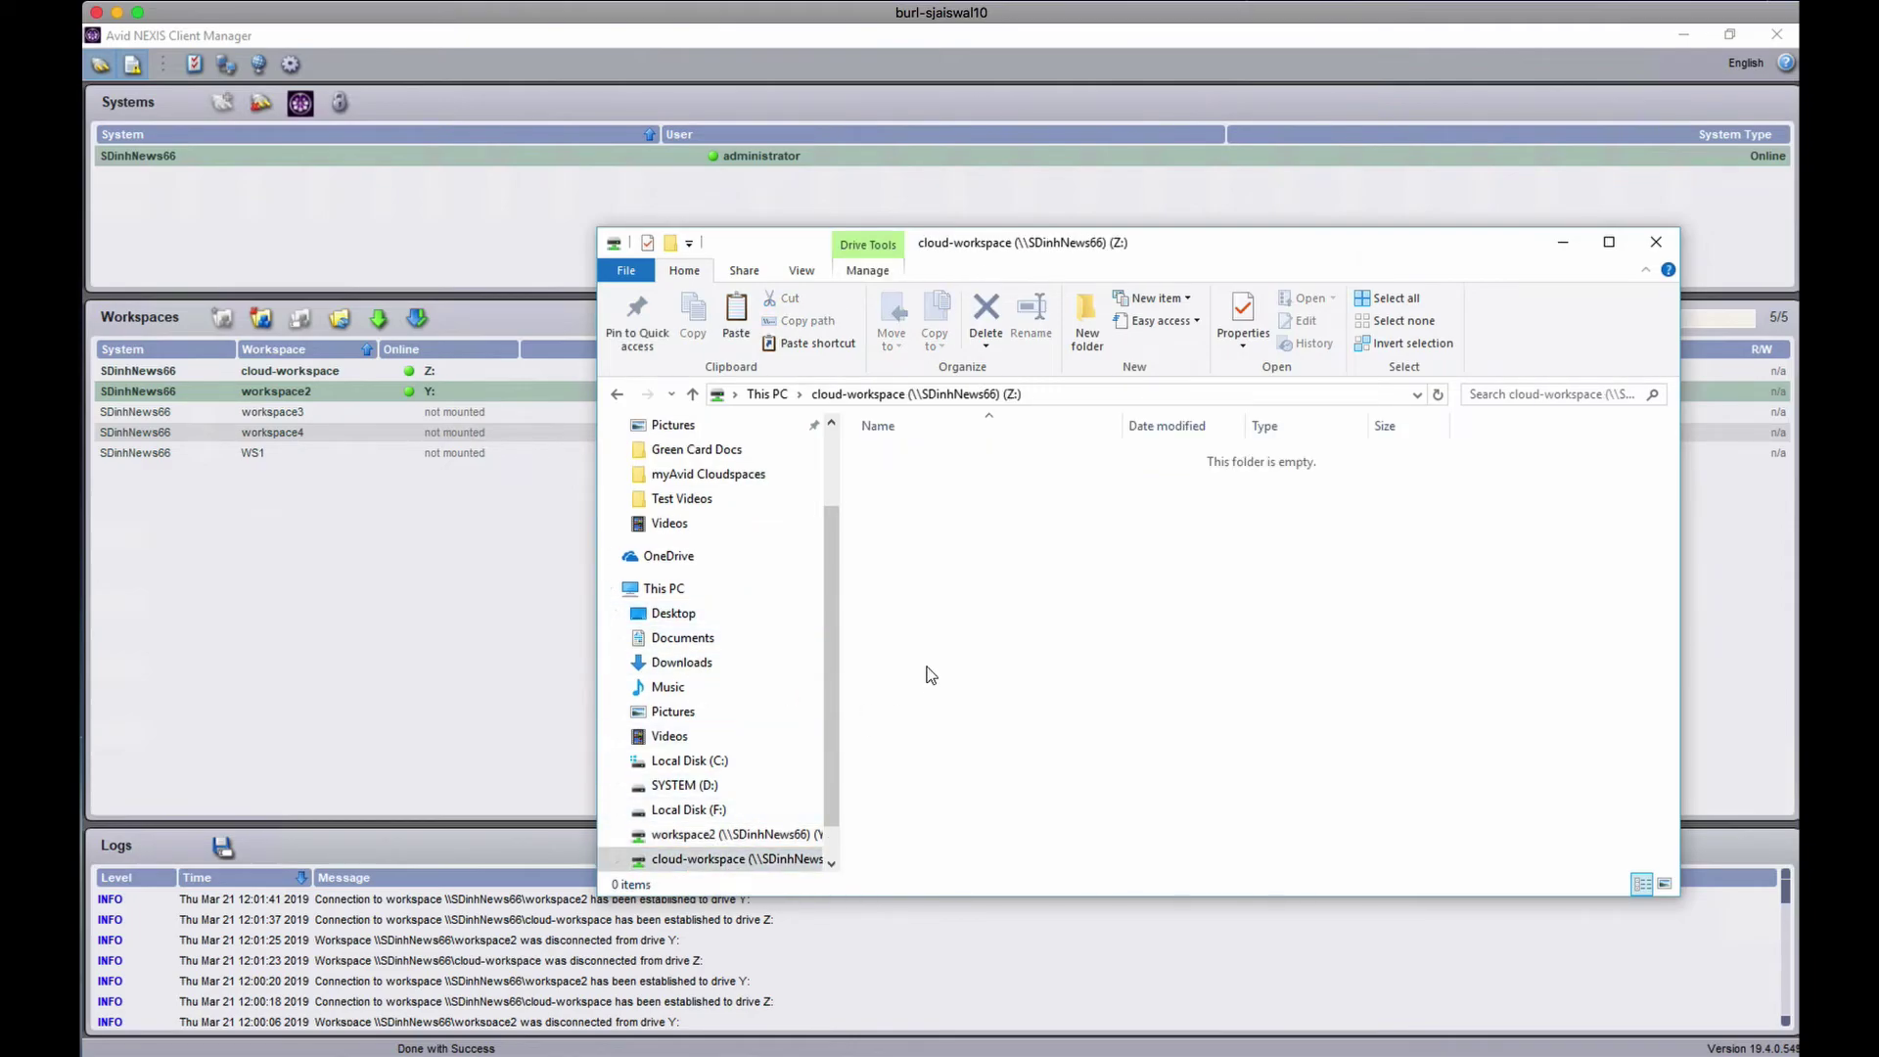
key(ctrl+v)
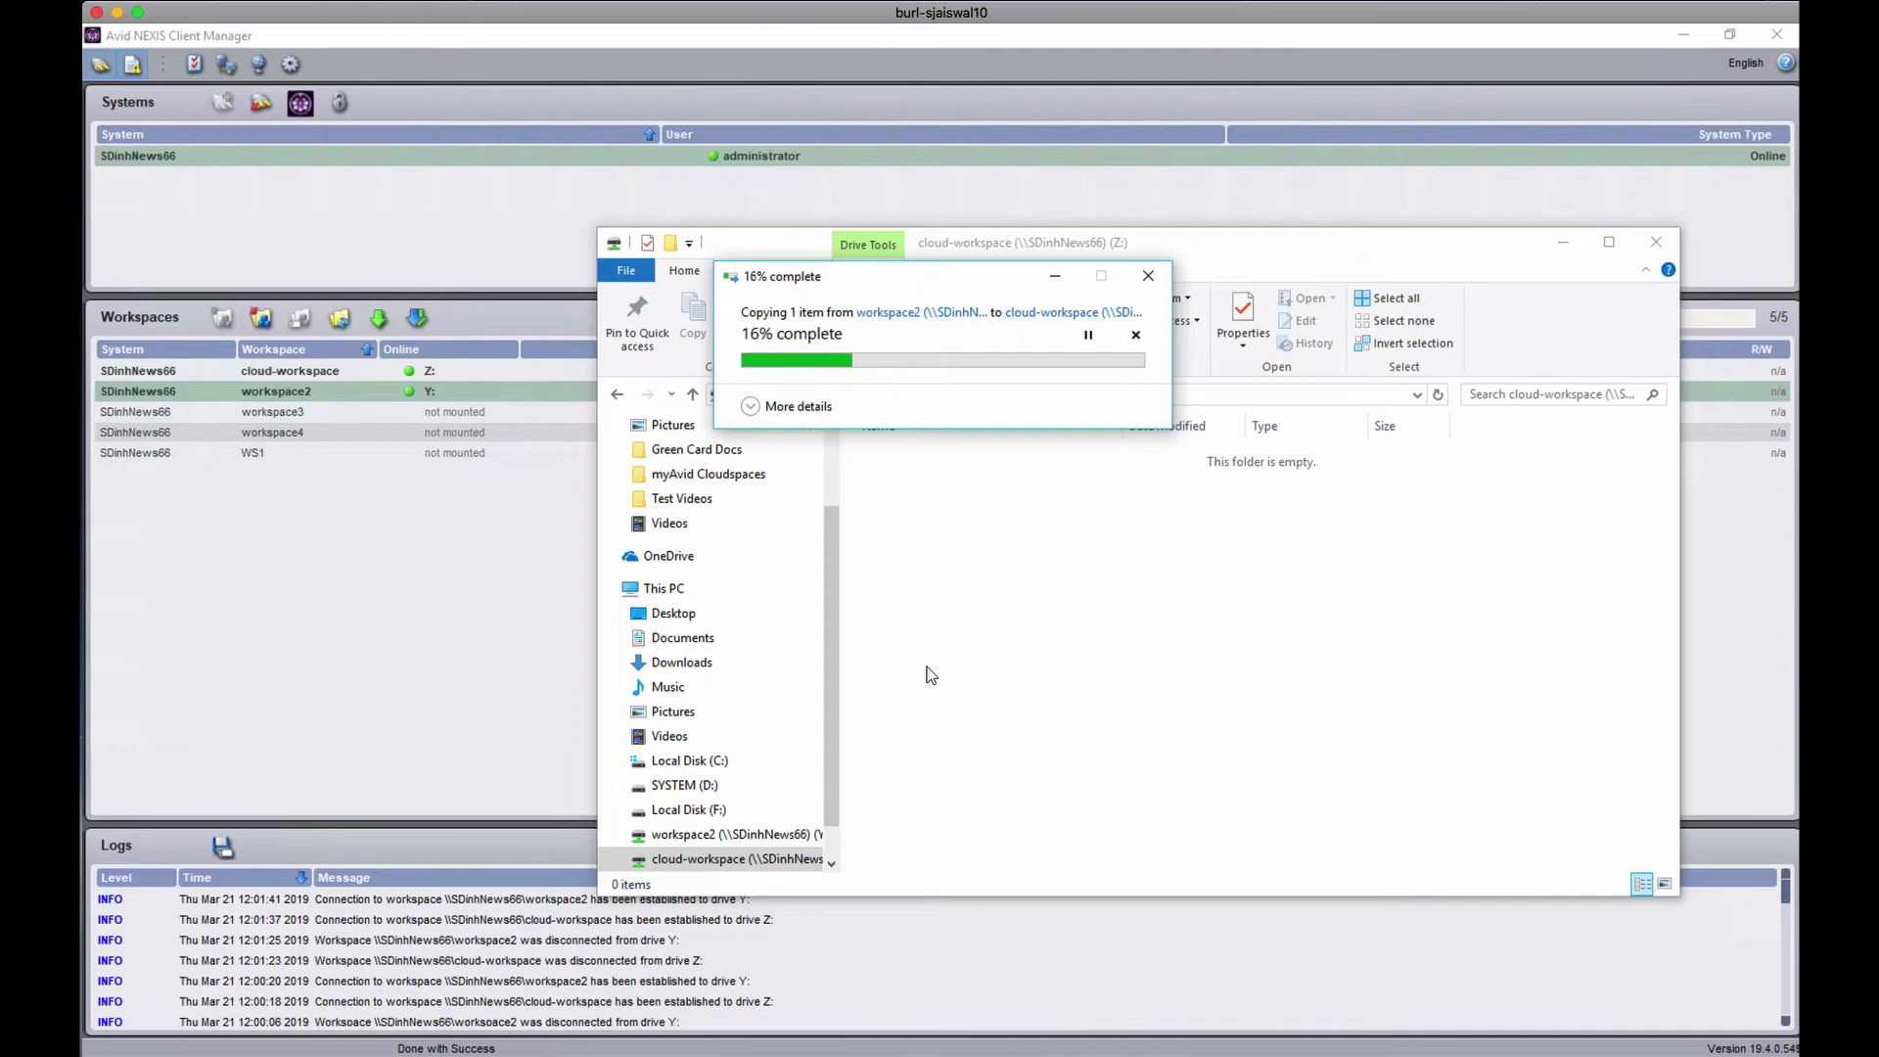